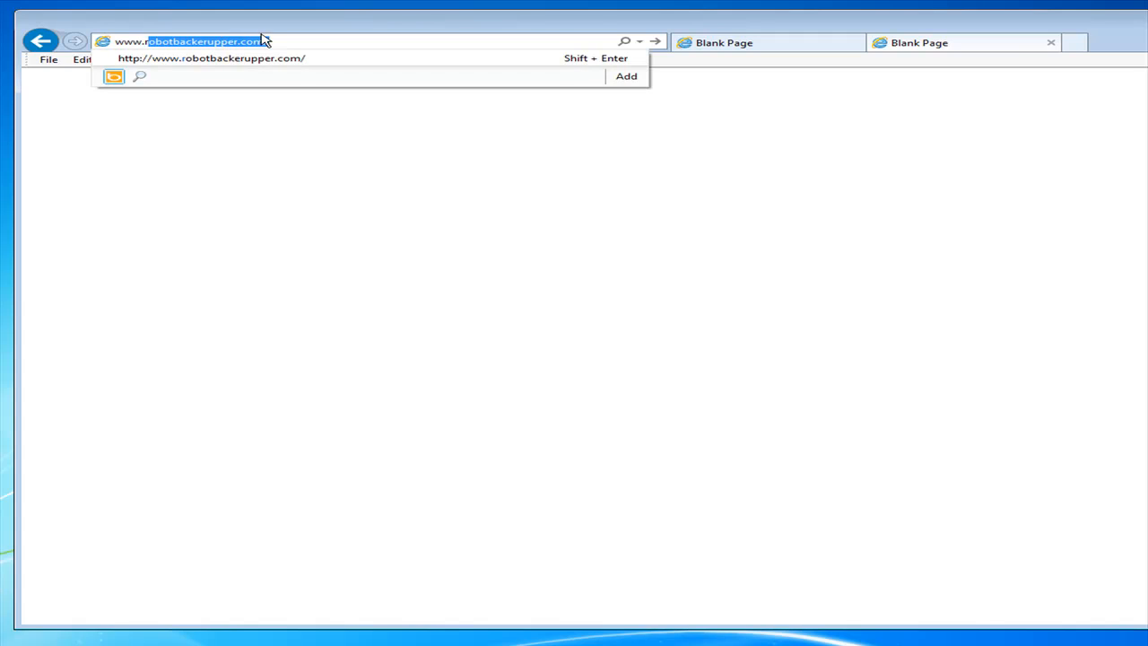
click(251, 59)
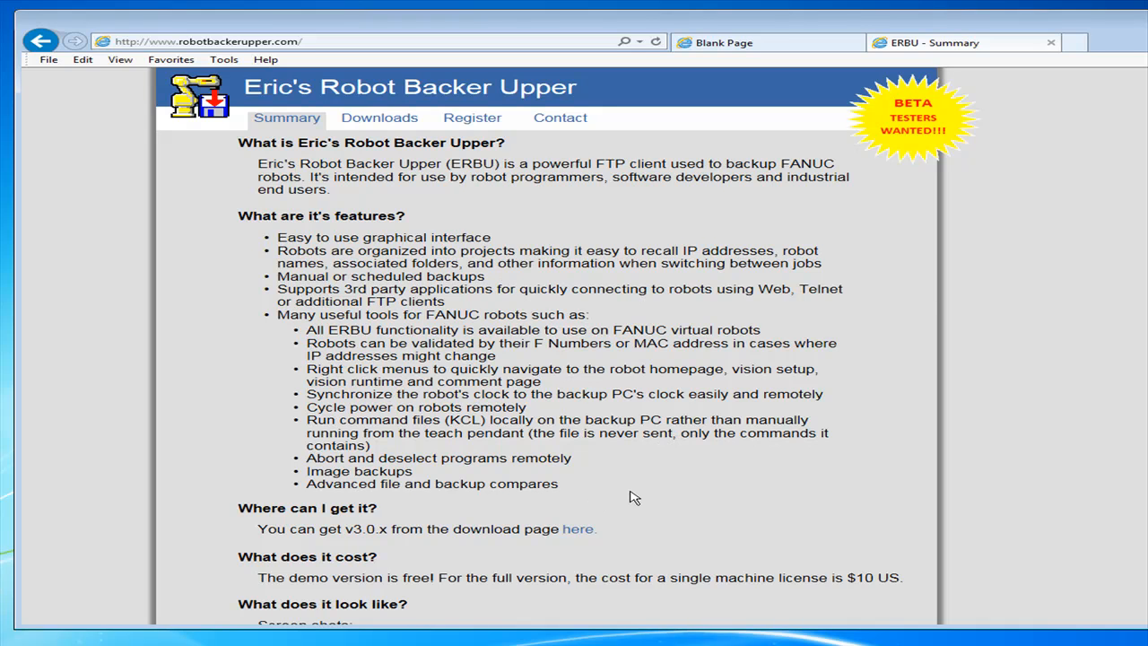
click(377, 125)
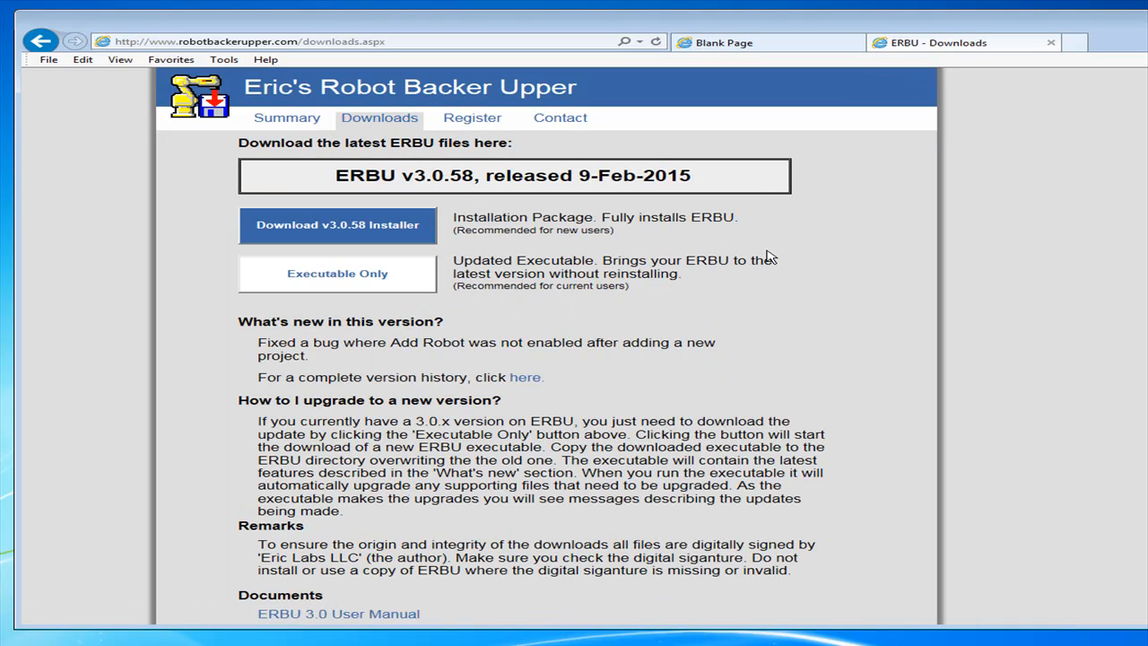
drag(339, 175, 648, 221)
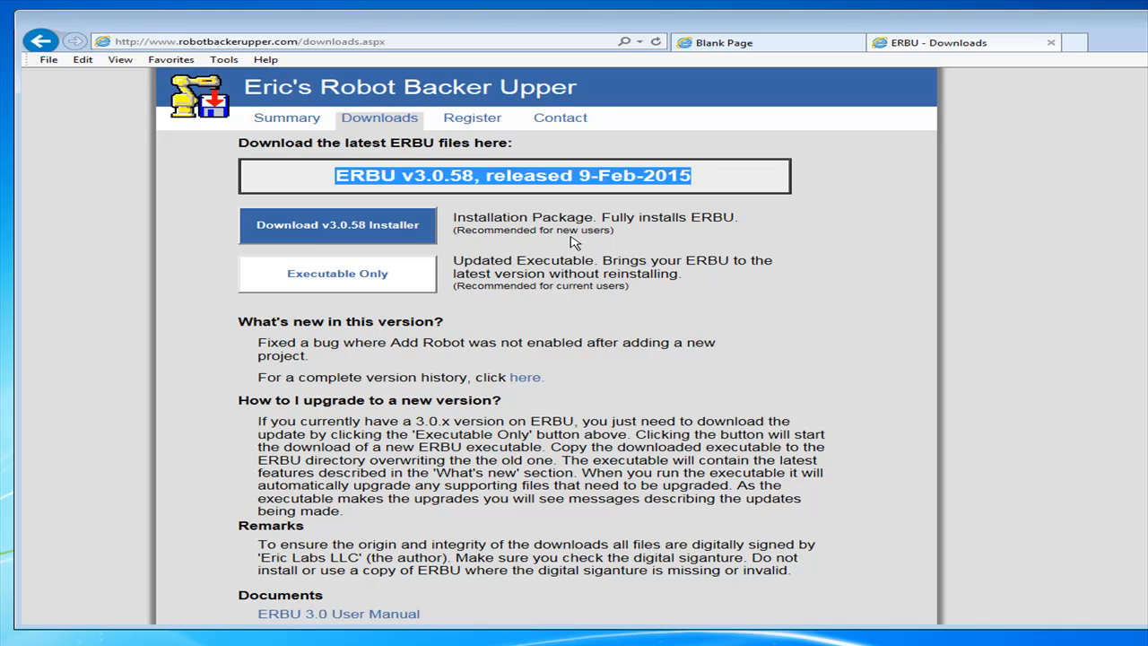
click(705, 239)
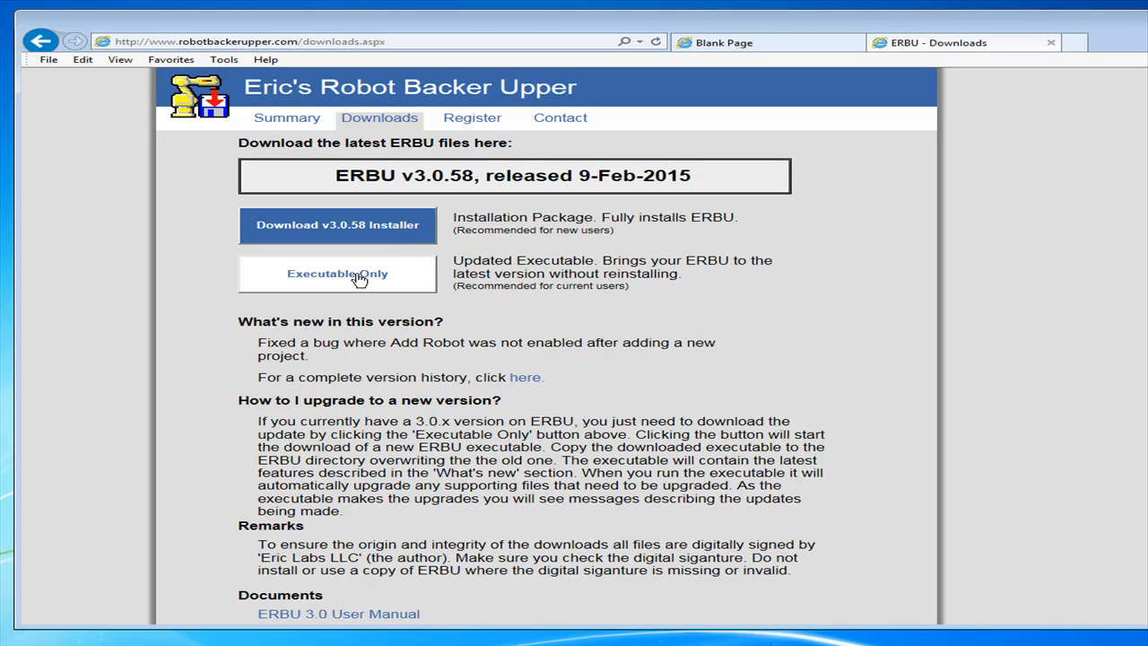
click(314, 226)
click(907, 609)
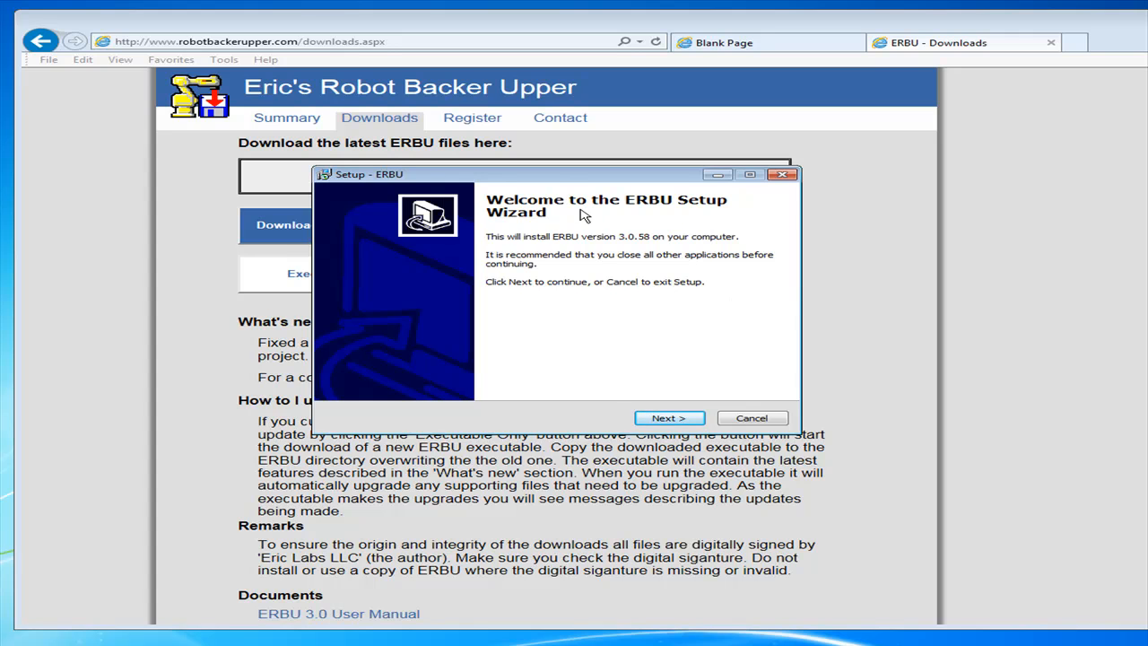
Install ERBU with the license accepted, the default folders and no desktop icon, and launch it in demo mode.
click(668, 419)
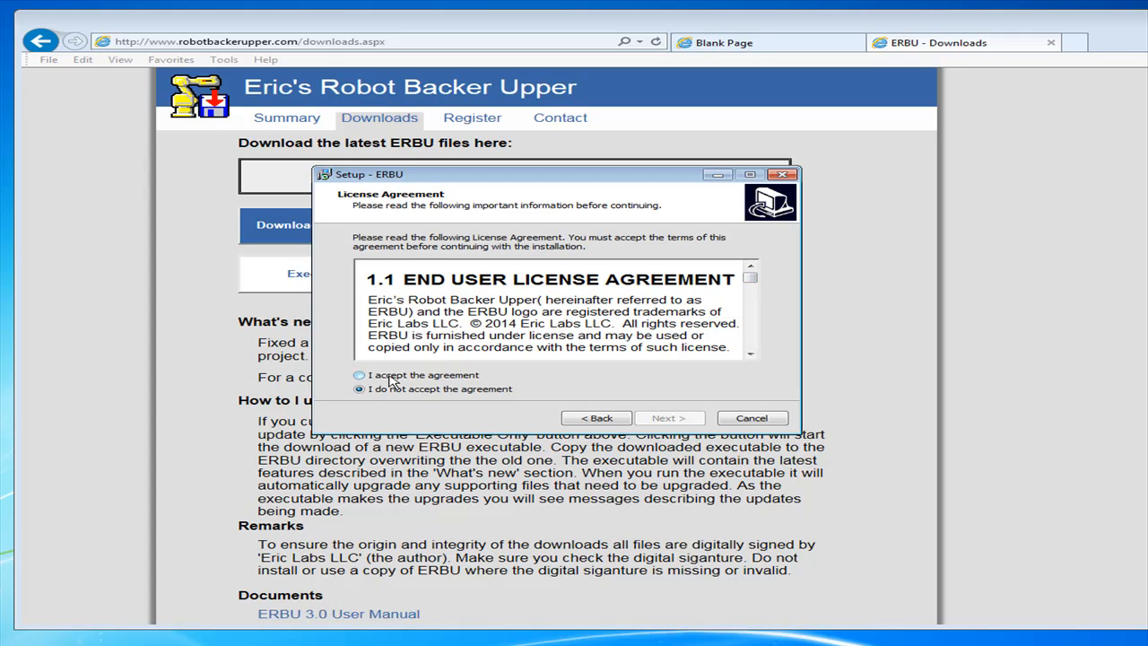
click(386, 377)
click(670, 419)
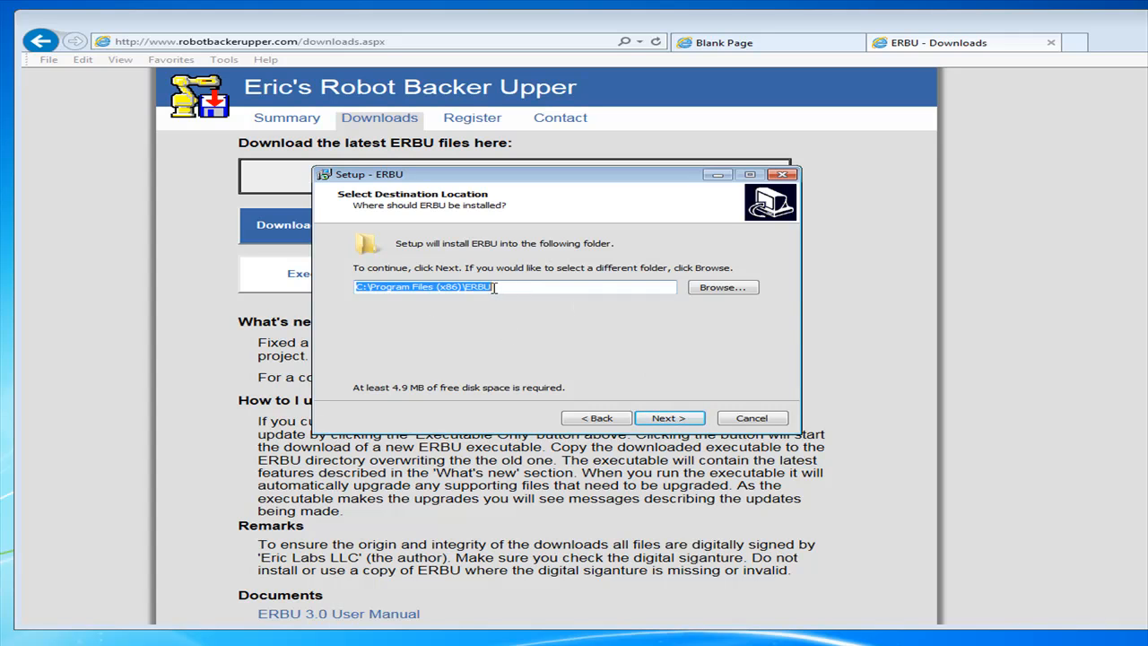
click(664, 417)
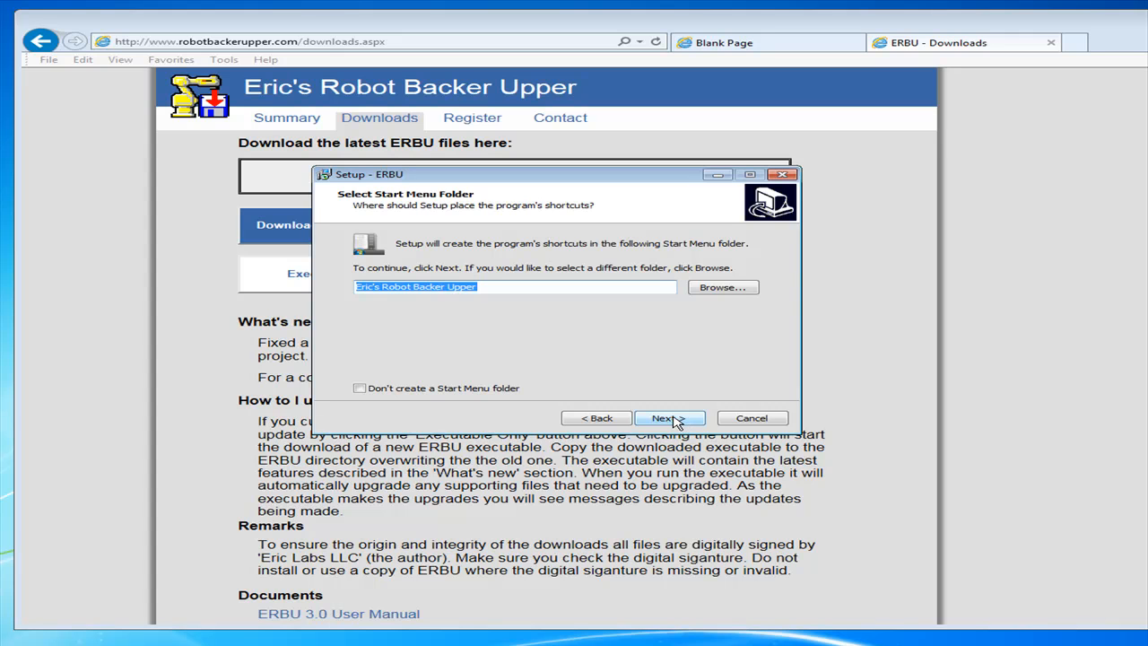
click(674, 421)
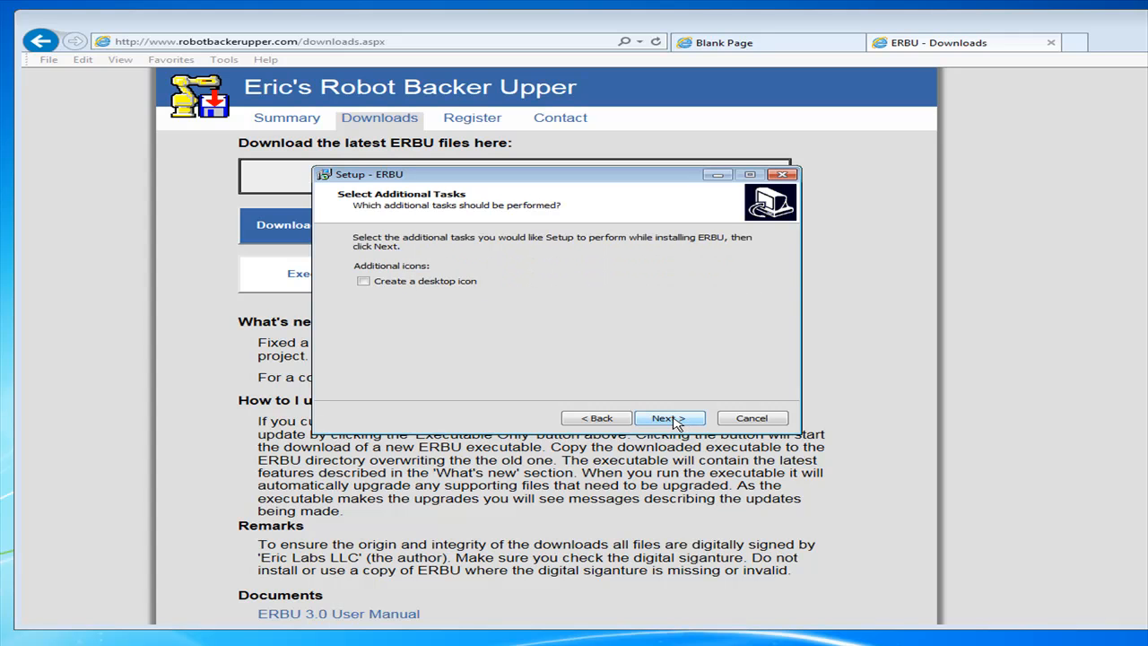
click(675, 421)
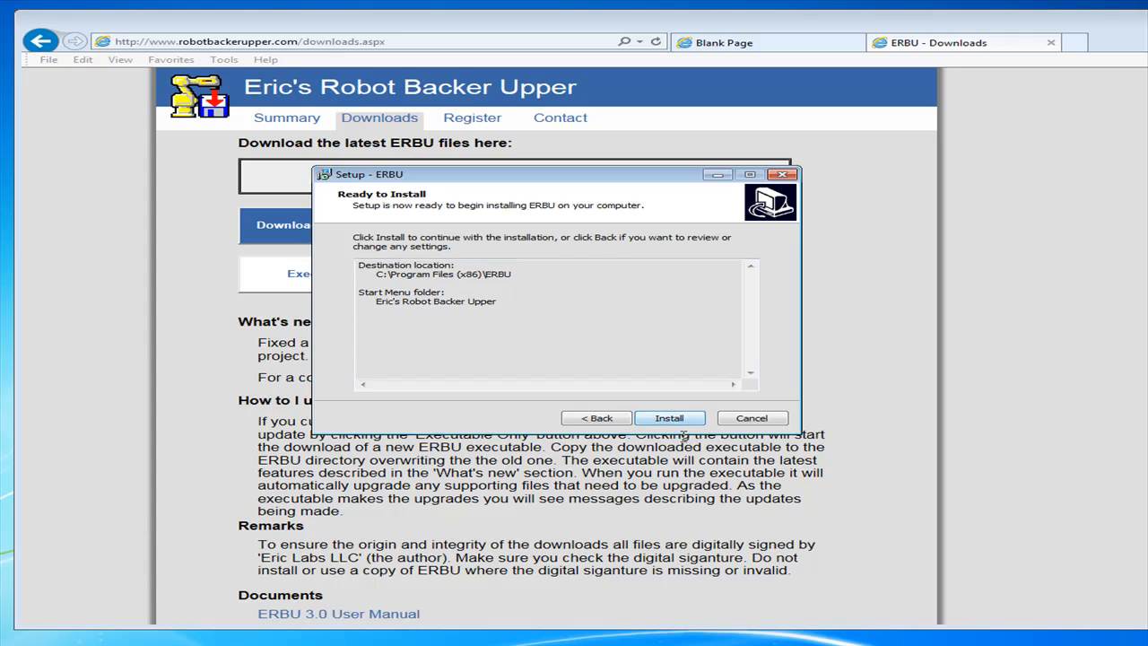
click(675, 420)
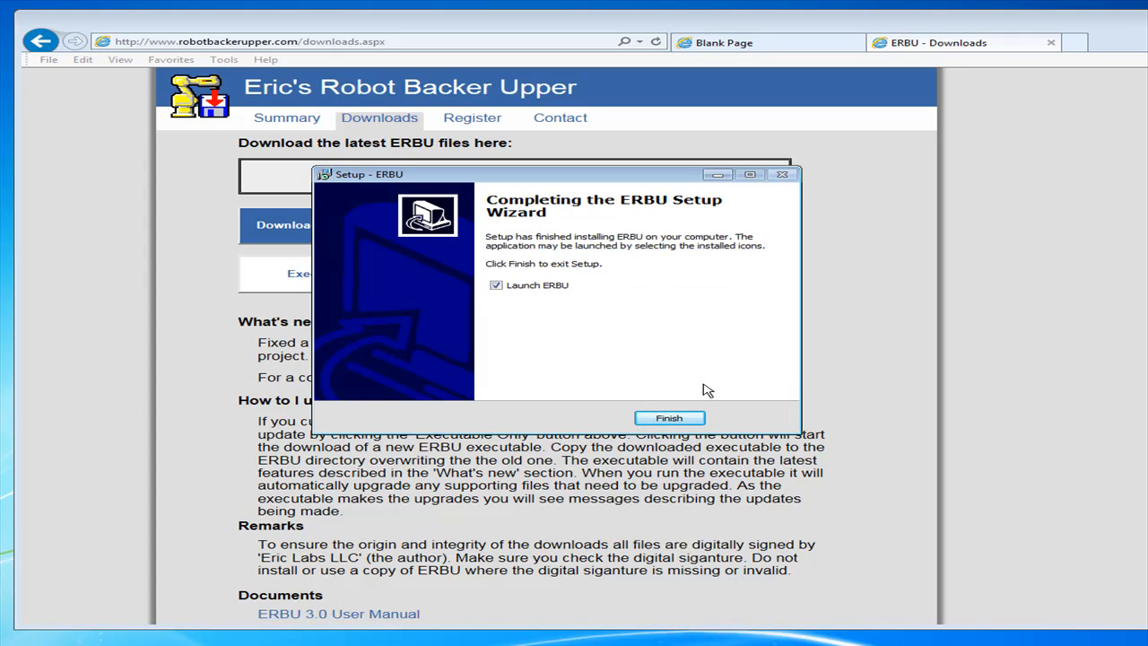
click(669, 418)
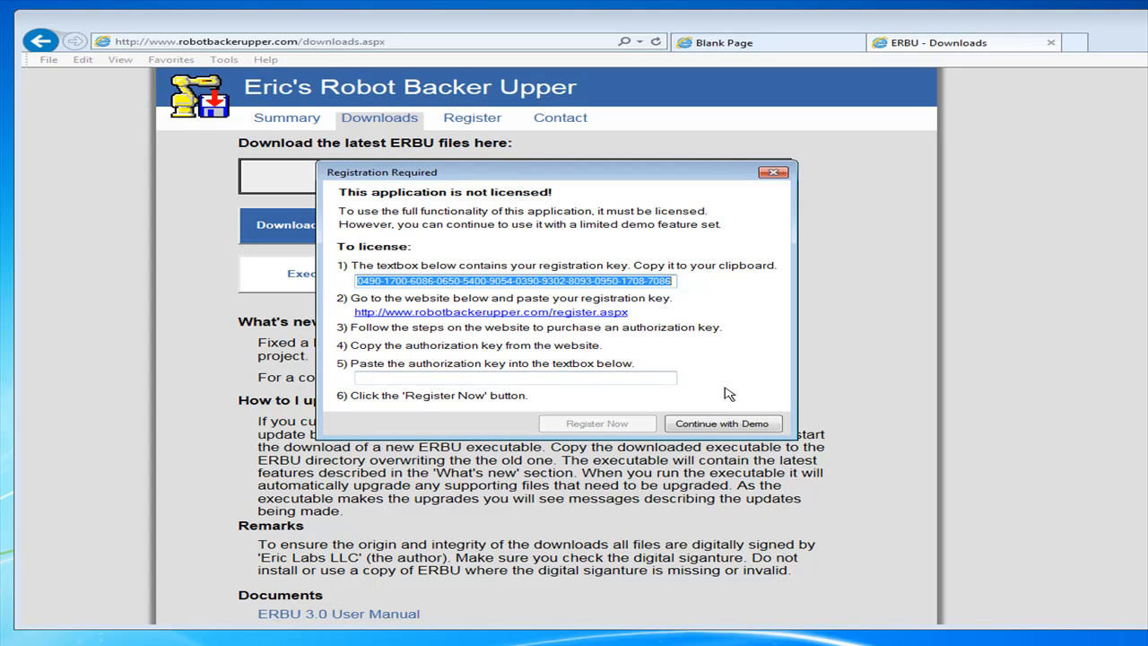
click(714, 431)
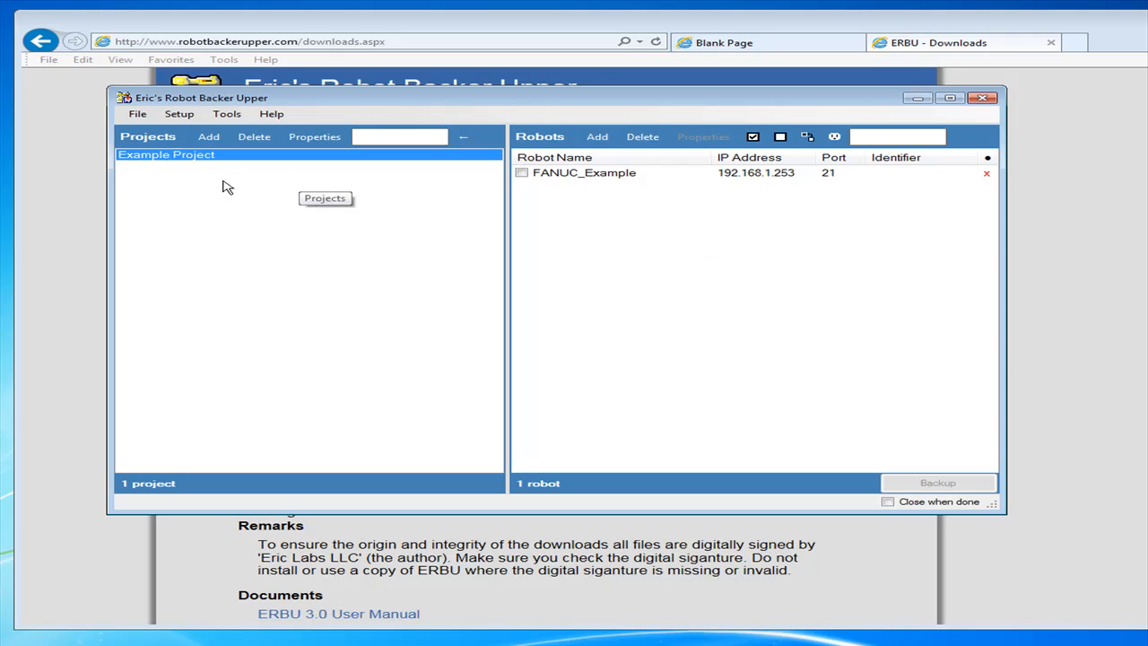
Open the properties of the FANUC_Example robot and examine its fields and the available robot brands.
click(601, 176)
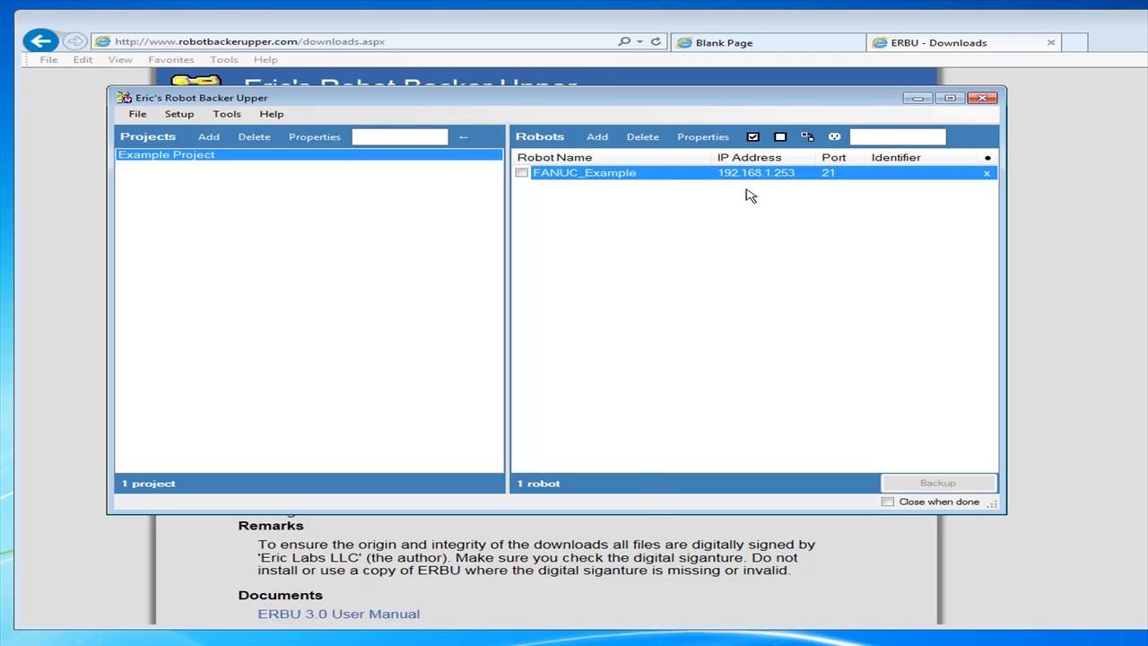
right_click(649, 178)
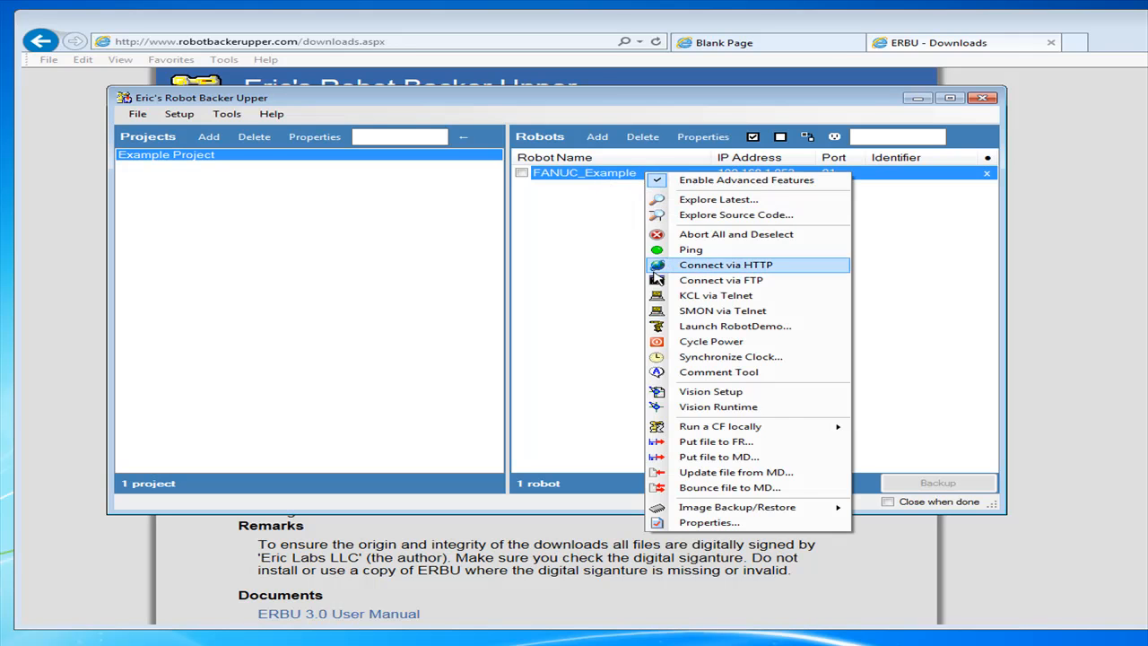
click(710, 522)
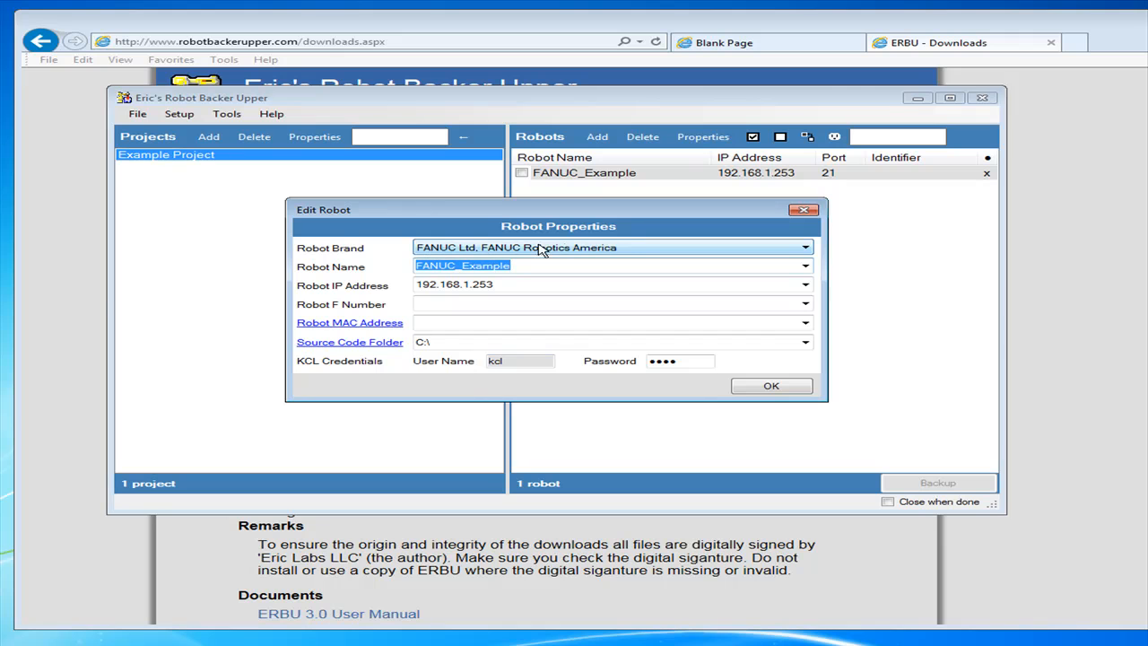
click(610, 248)
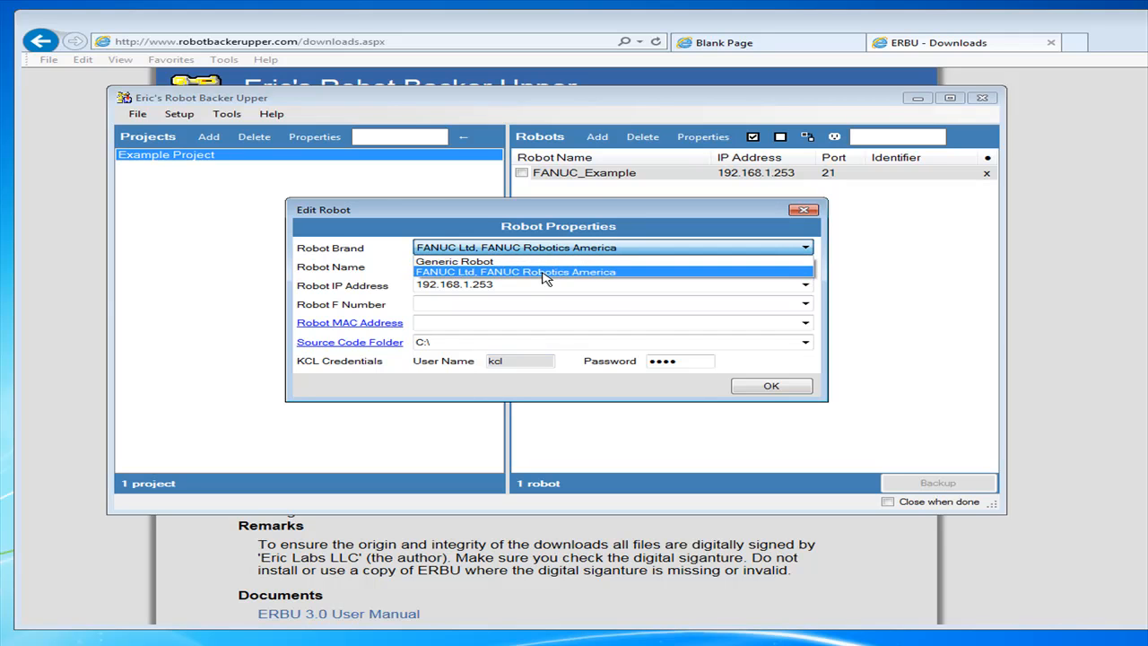
click(635, 249)
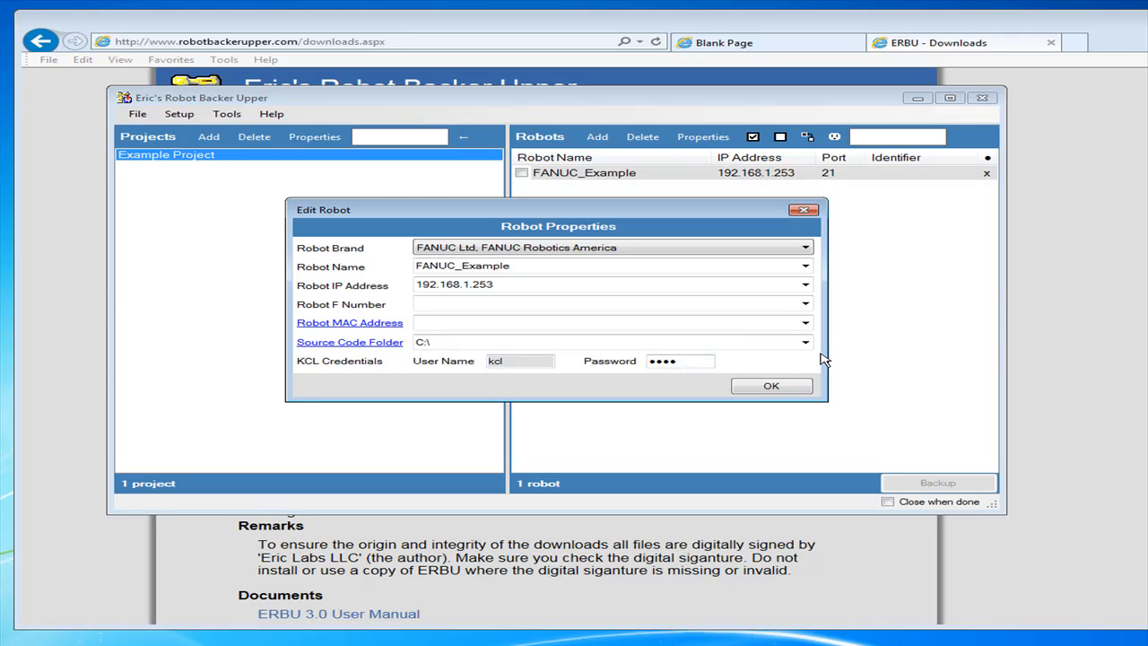
Set the FANUC_Example robot's brand to Generic Robot and save its properties.
click(691, 245)
click(595, 259)
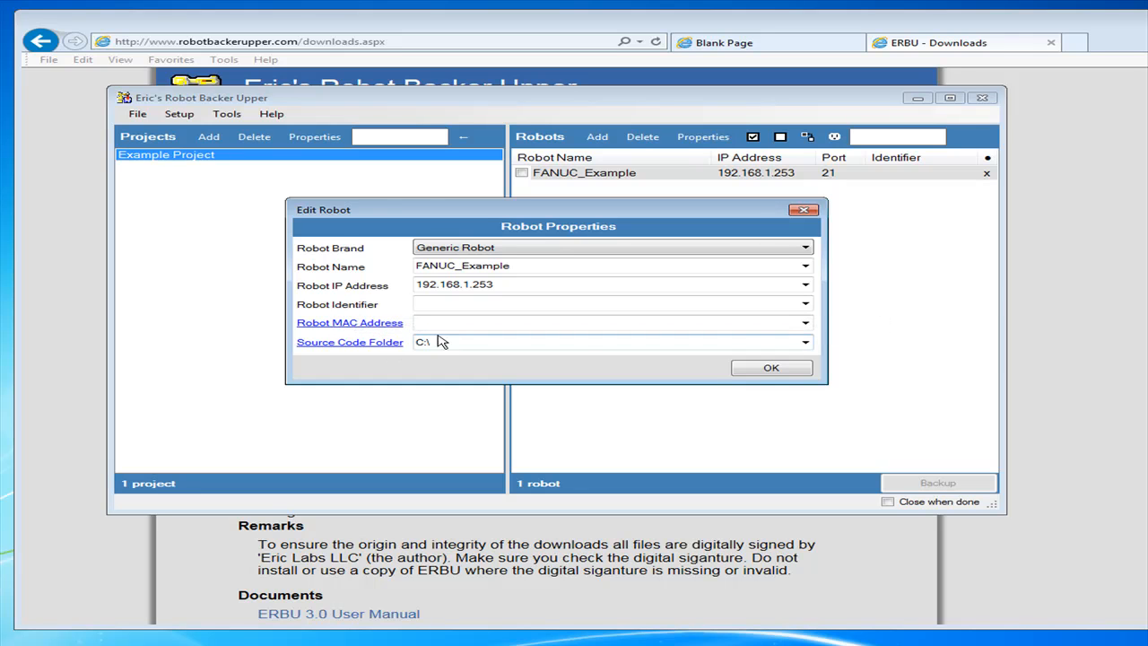
click(790, 371)
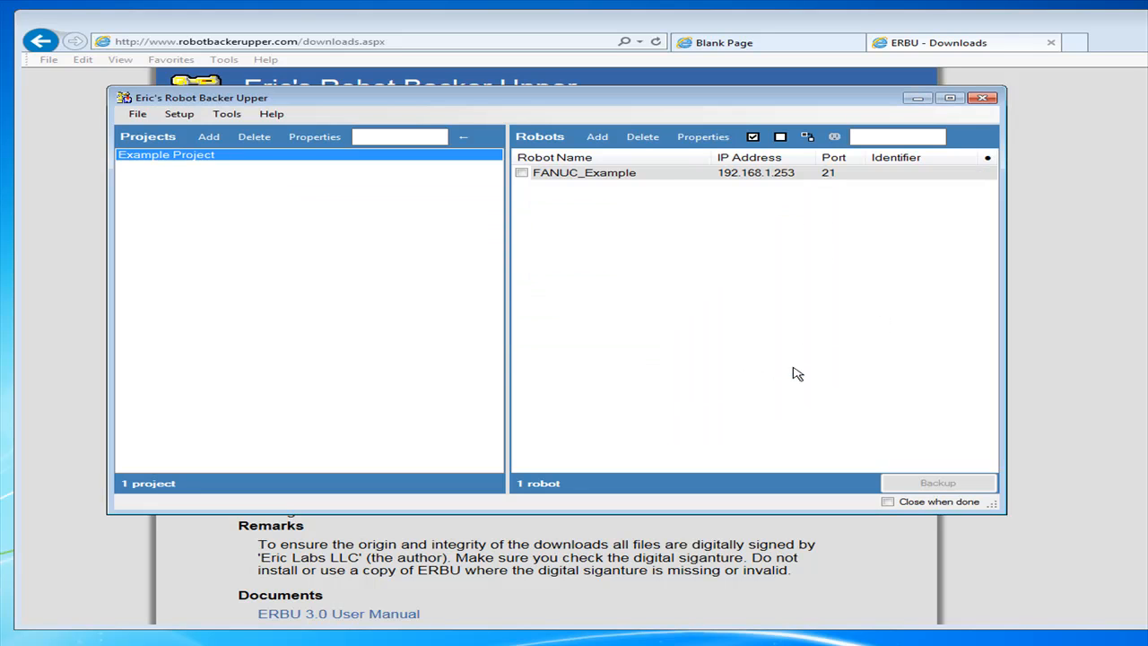
Set the FANUC_Example robot's brand back to FANUC Ltd, FANUC Robotics America in its properties.
right_click(587, 179)
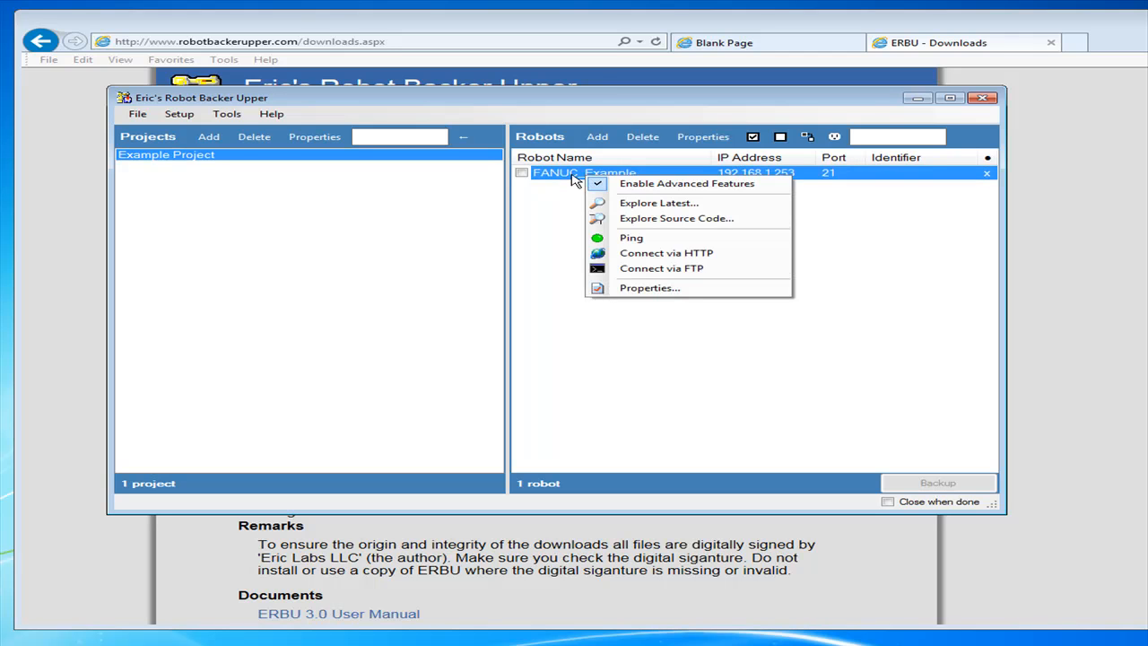
click(685, 289)
click(547, 258)
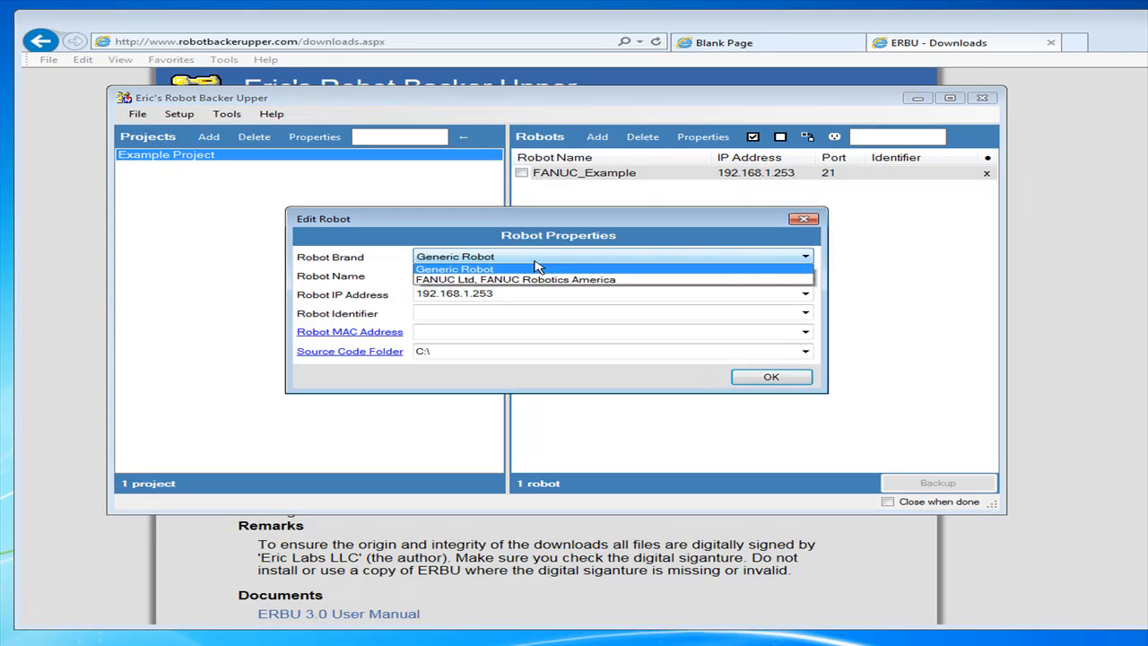
click(525, 280)
click(773, 397)
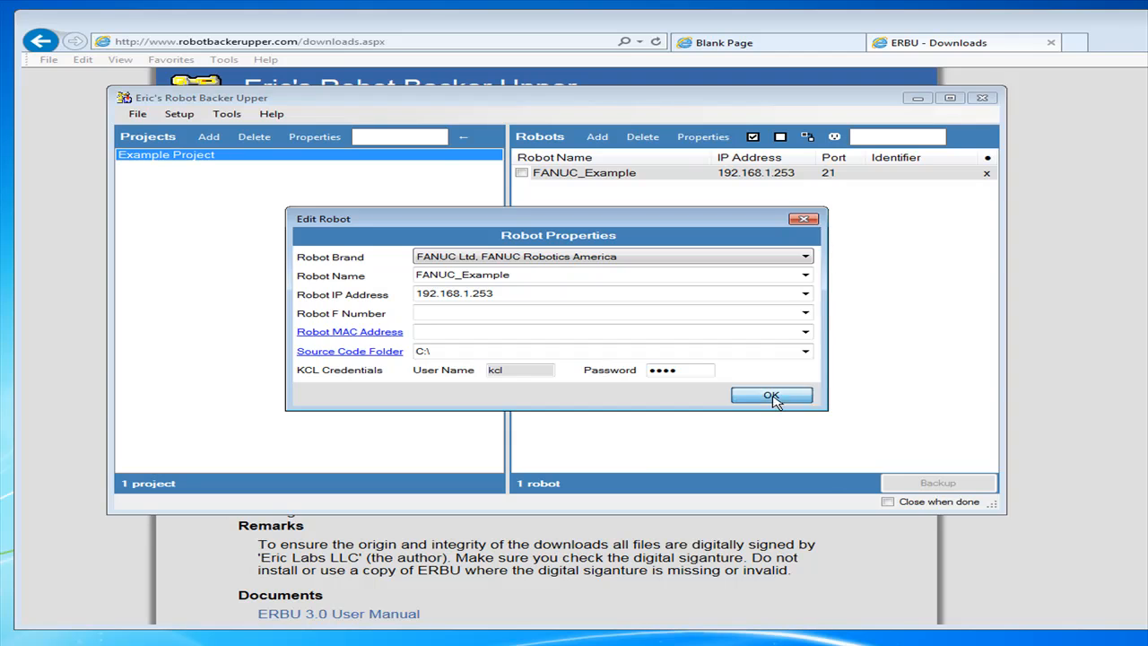
Examine the commands offered for the FANUC_Example robot, including the image backup and restore entry.
right_click(631, 178)
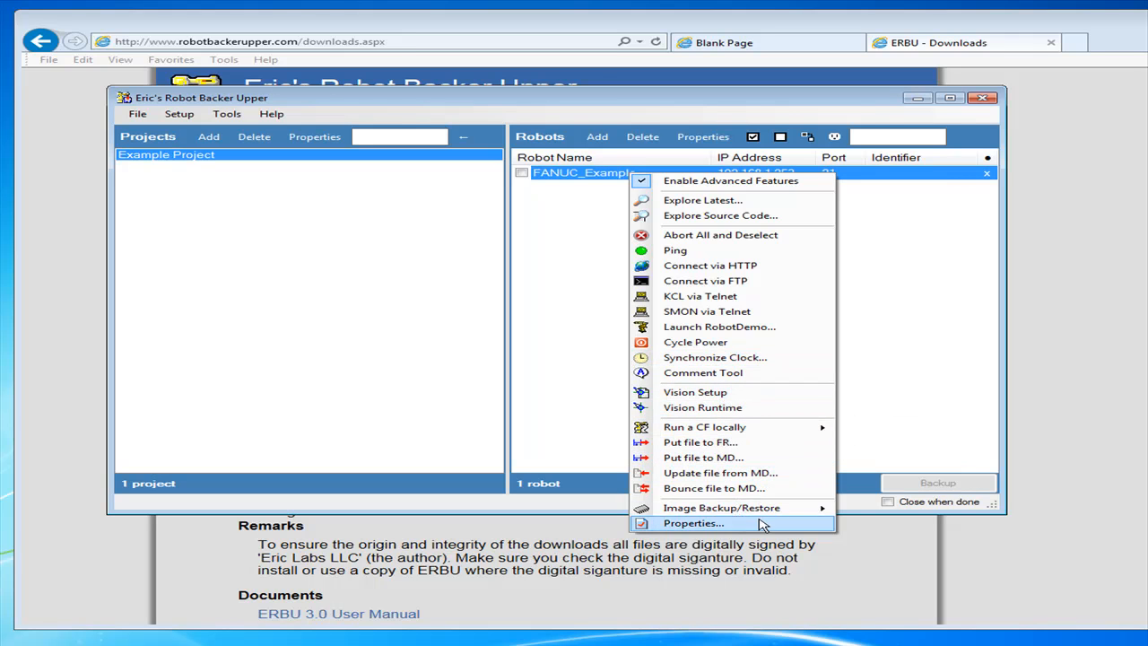
mouse_move(762, 509)
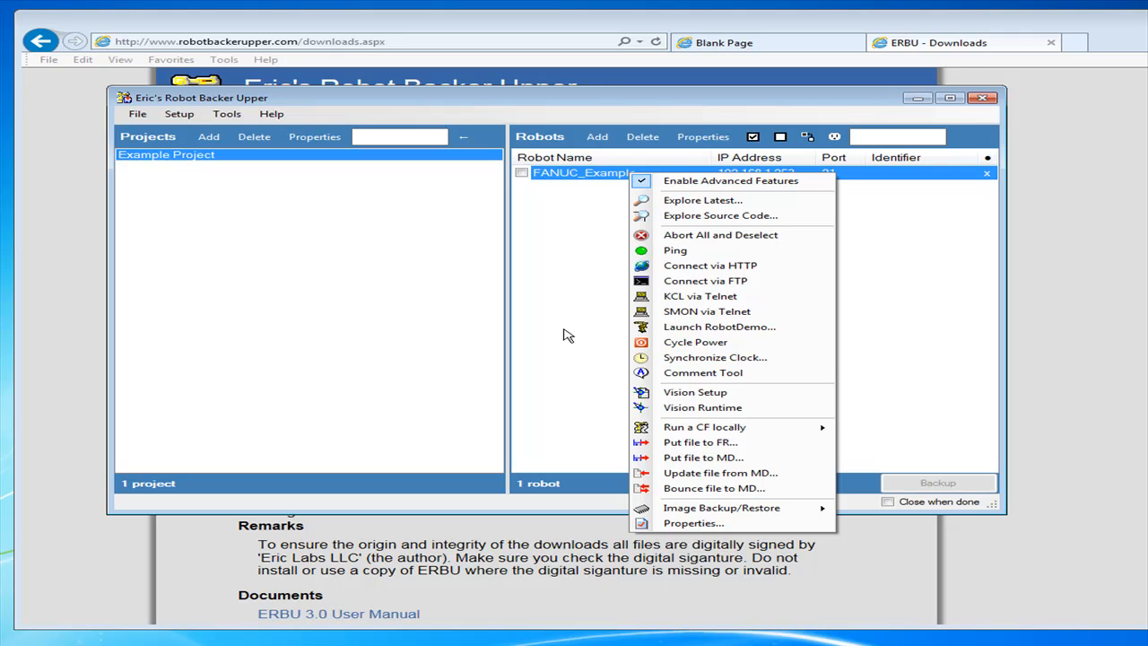
click(555, 282)
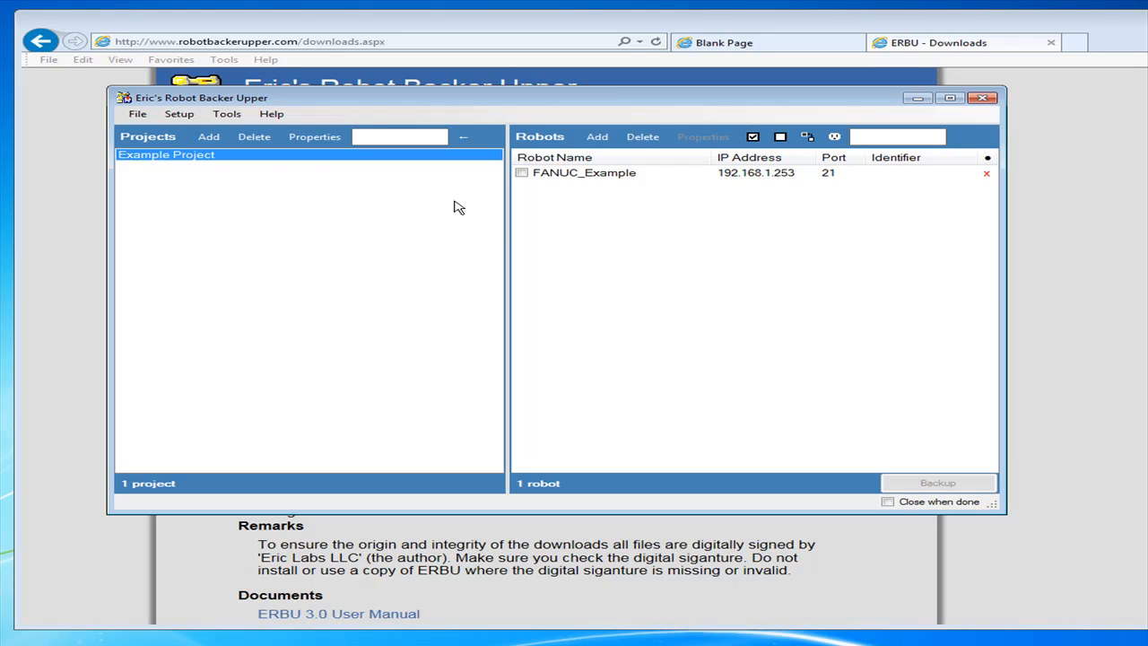
Delete the Example Project and the localhost project, including their associated robots.
drag(451, 105, 478, 125)
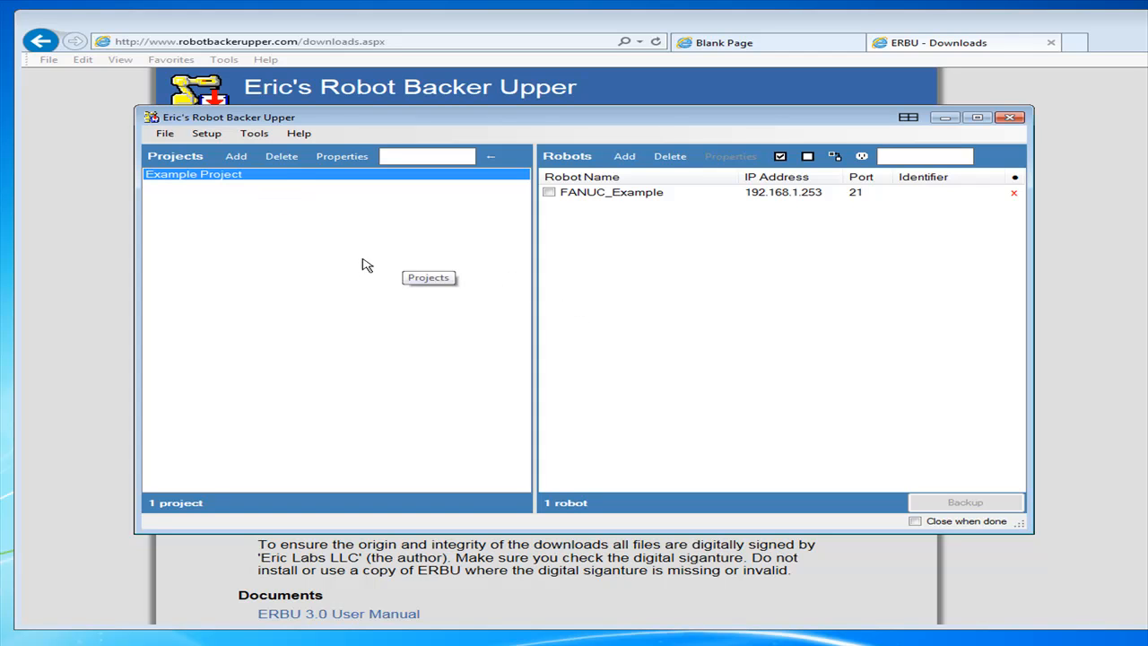
click(282, 156)
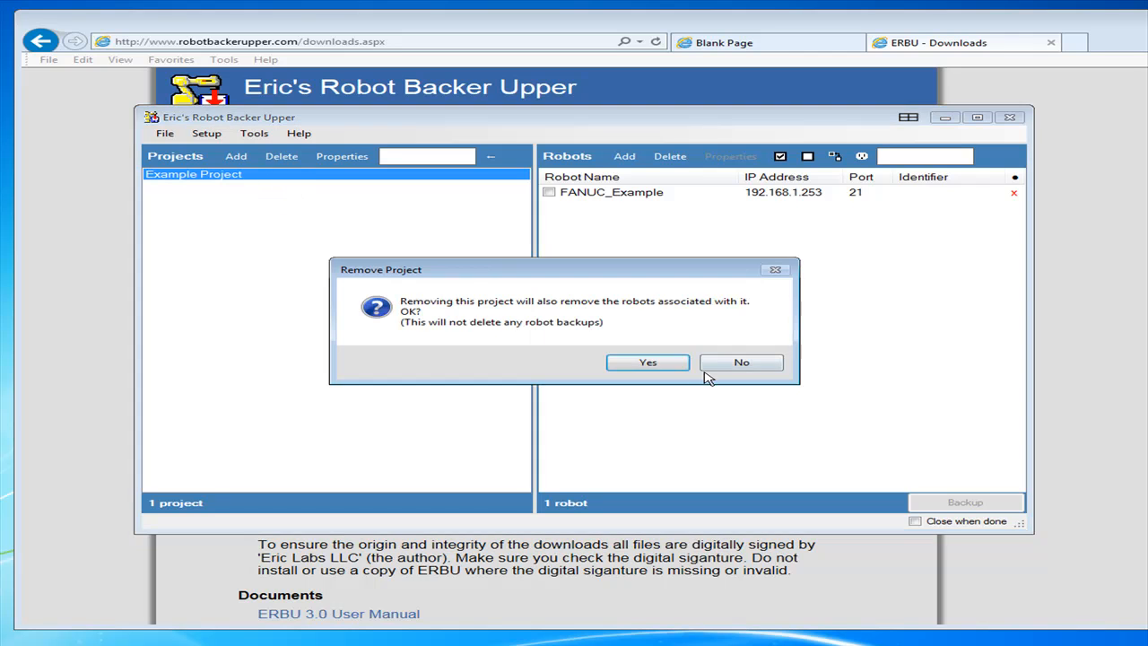
click(648, 361)
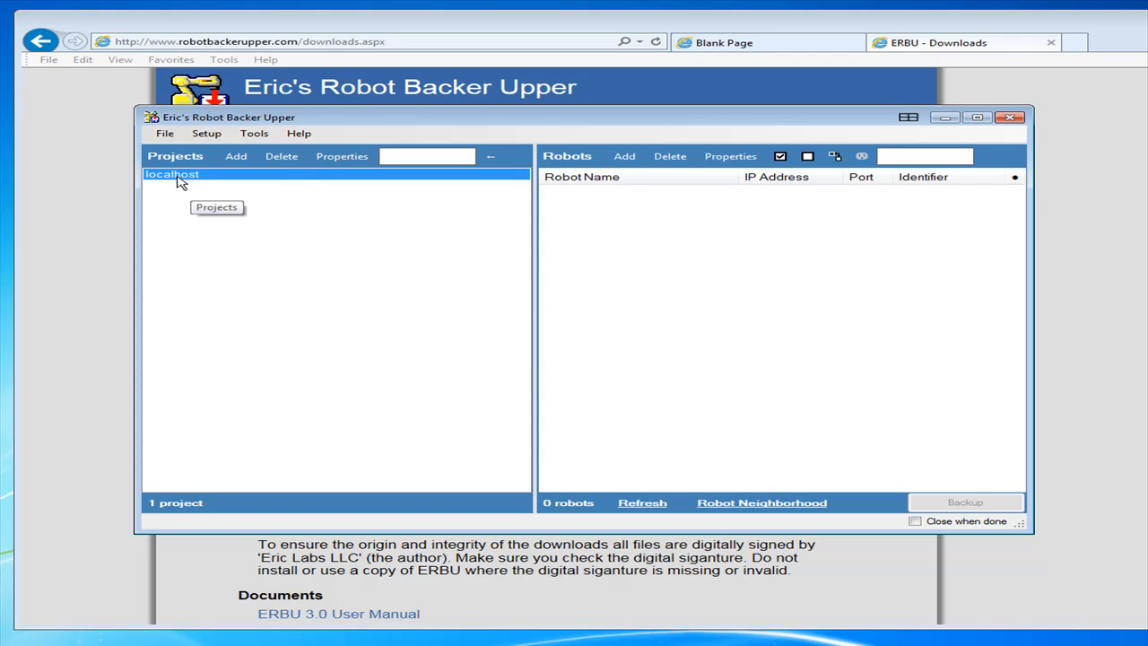
click(281, 156)
click(646, 360)
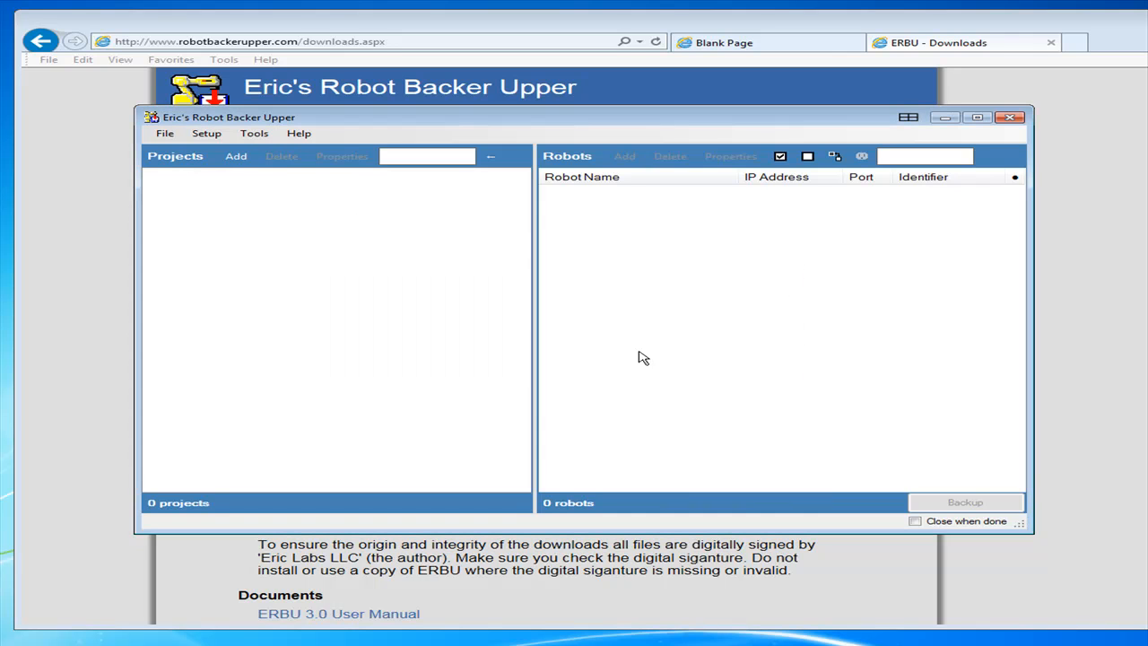
Add a project named localhost, keeping the default network profile and folders.
click(238, 158)
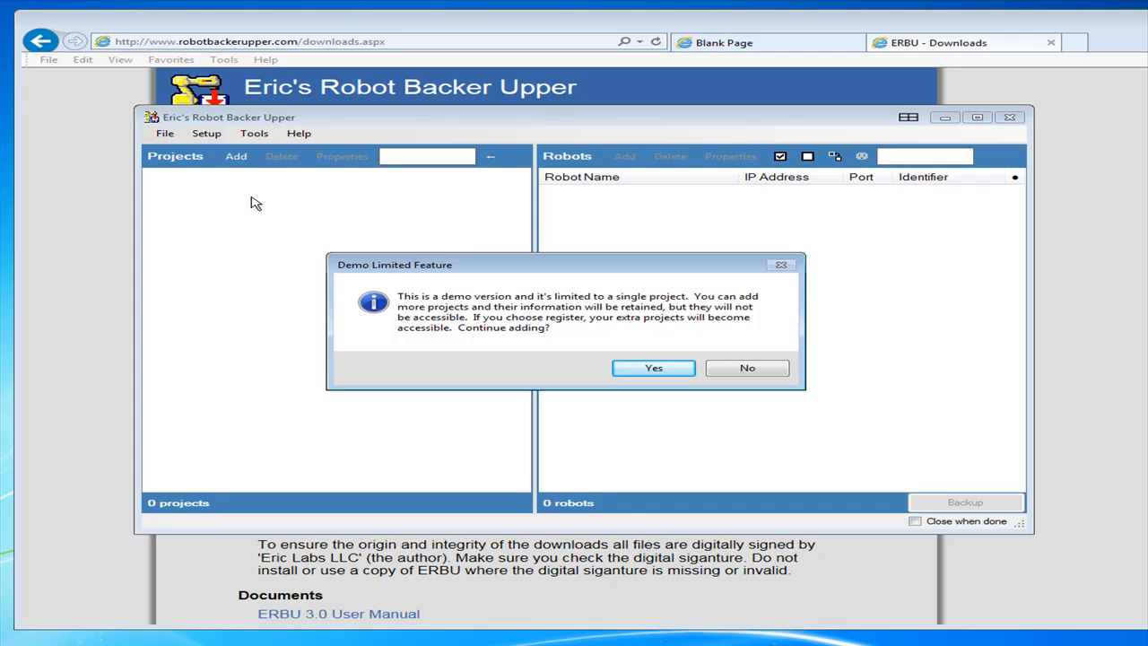
click(654, 368)
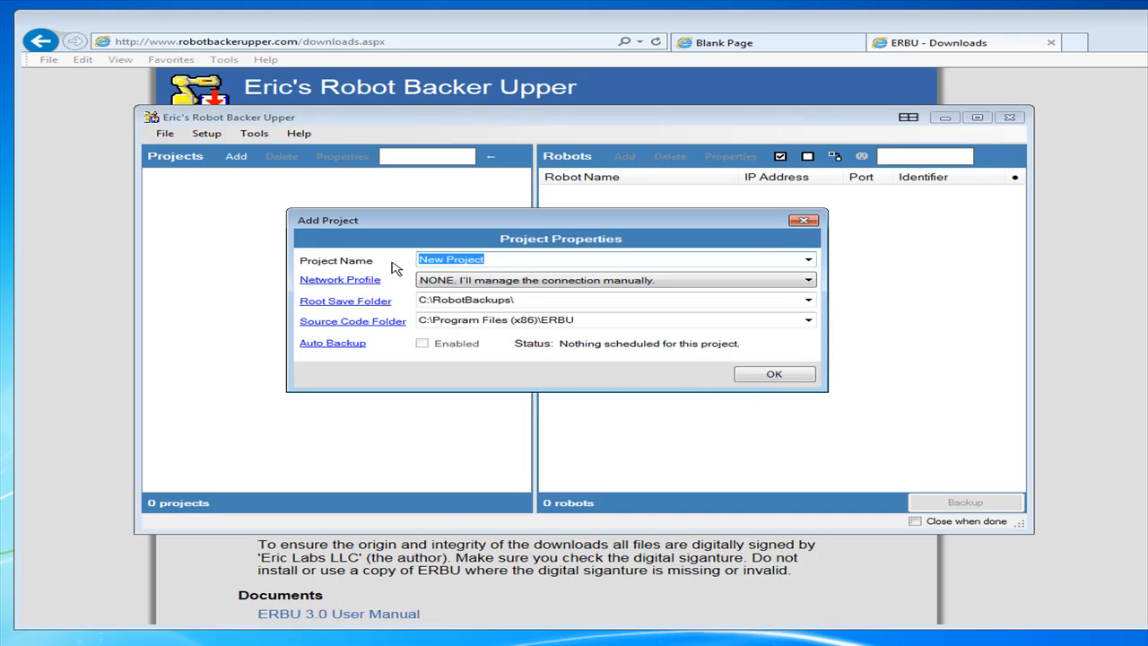
text(localhost)
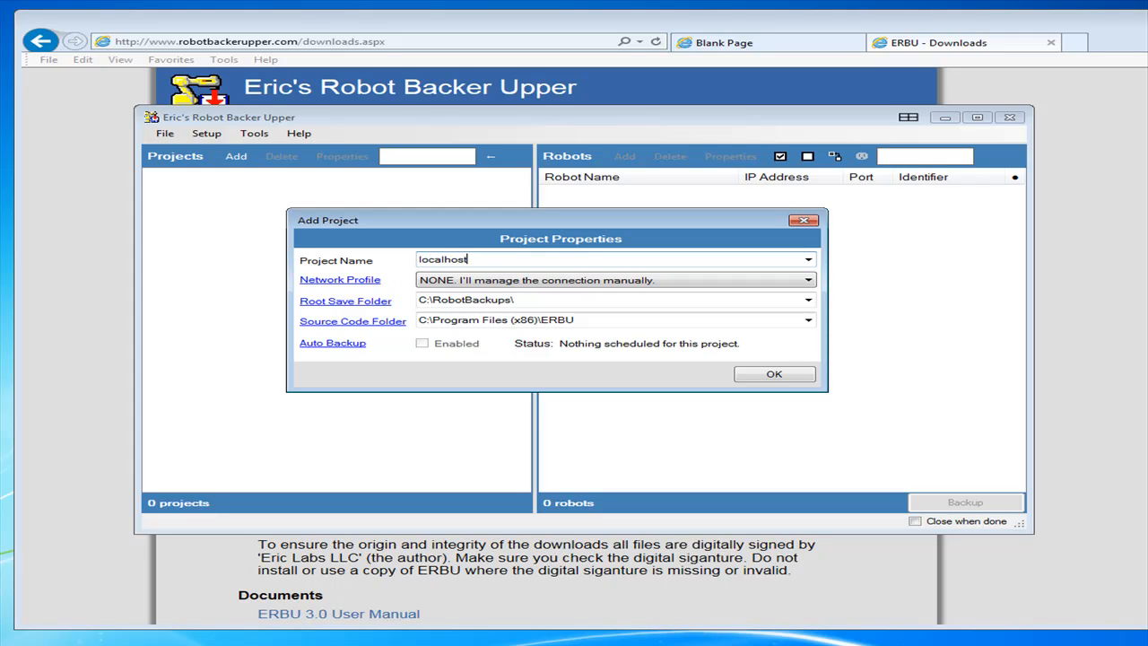
click(798, 378)
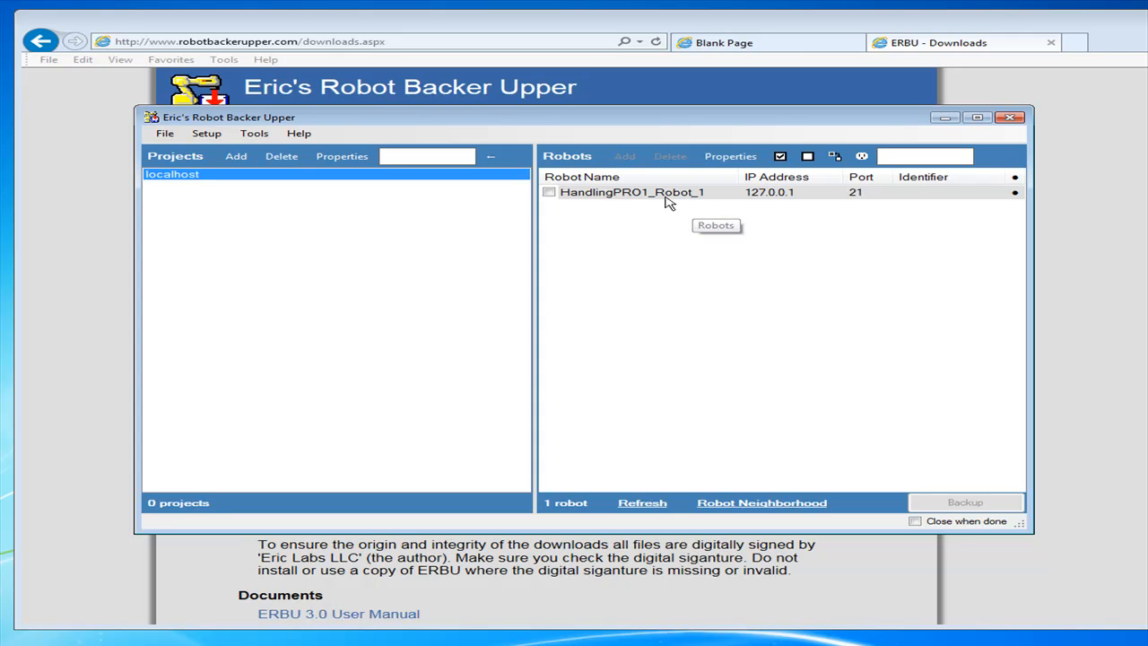
Open the properties of the HandlingPRO1_Robot_1 virtual robot to examine its ports.
right_click(714, 196)
click(794, 565)
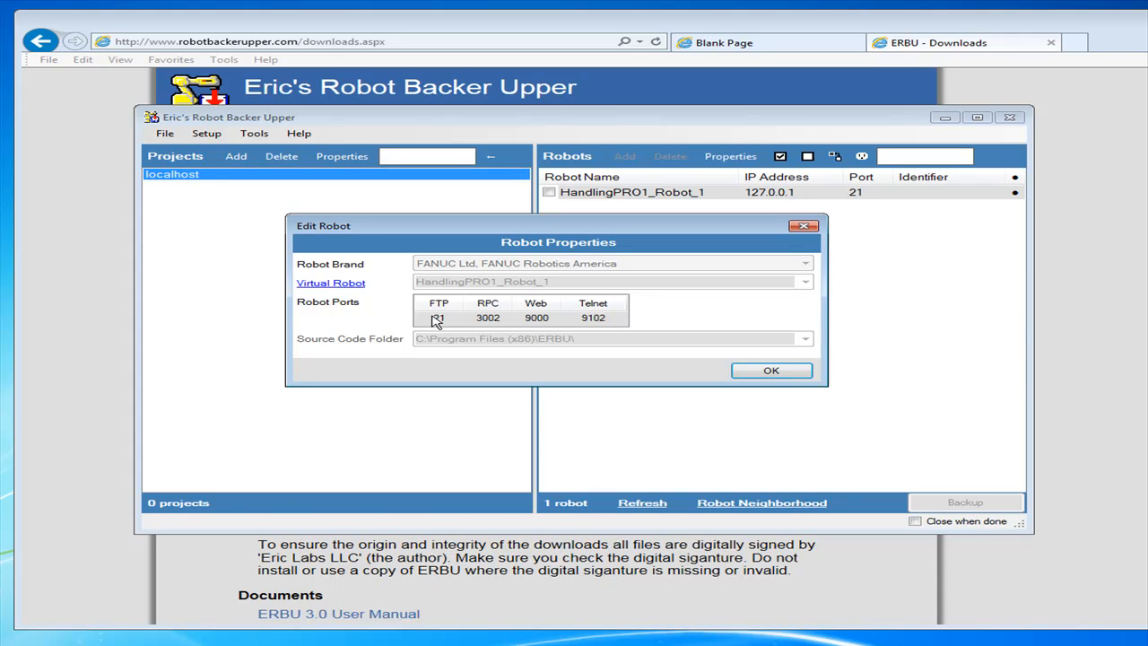
Close the HandlingPRO1_Robot_1 properties and refresh the robot list.
click(771, 371)
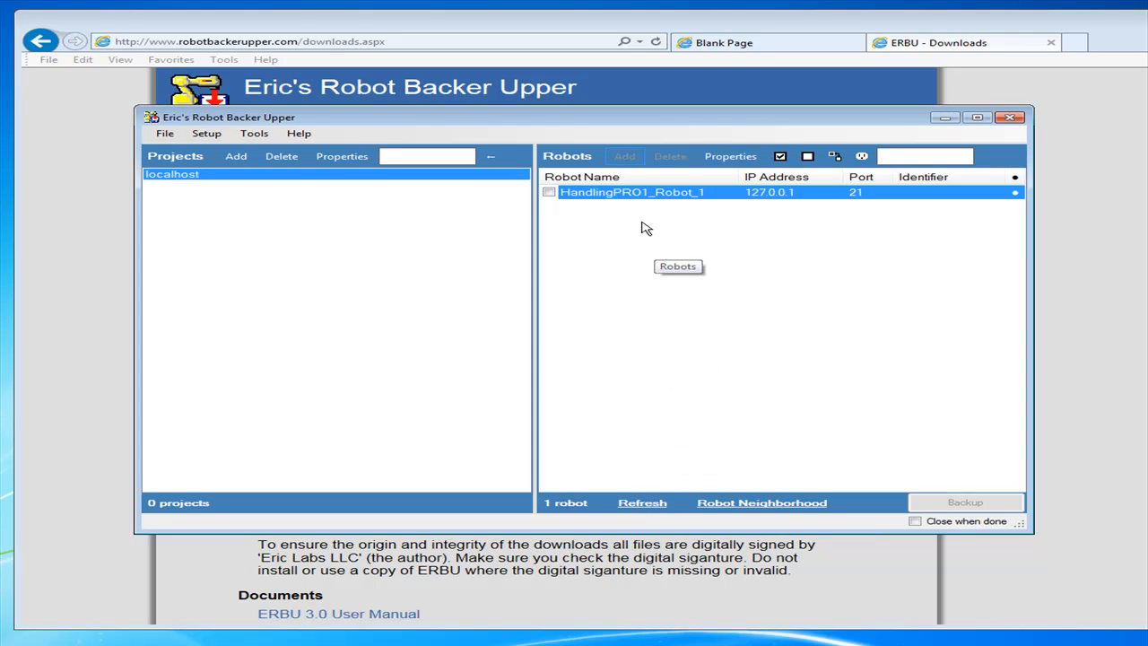
click(642, 503)
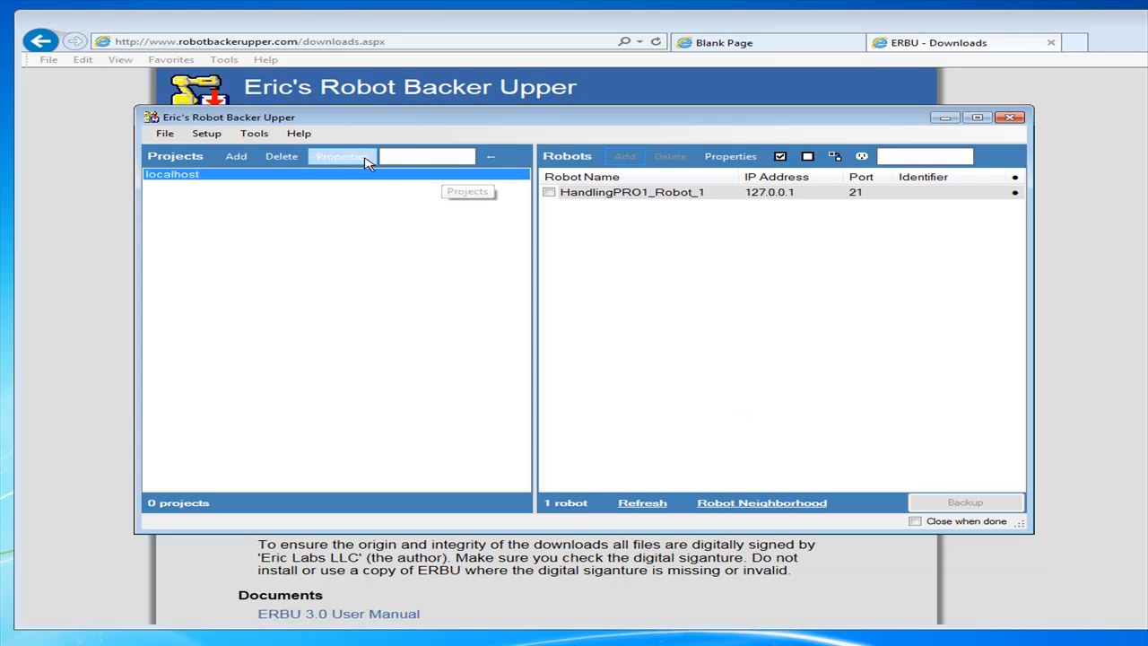
Examine the backup settings, including the file types offered for FANUC and Generic robots.
click(208, 136)
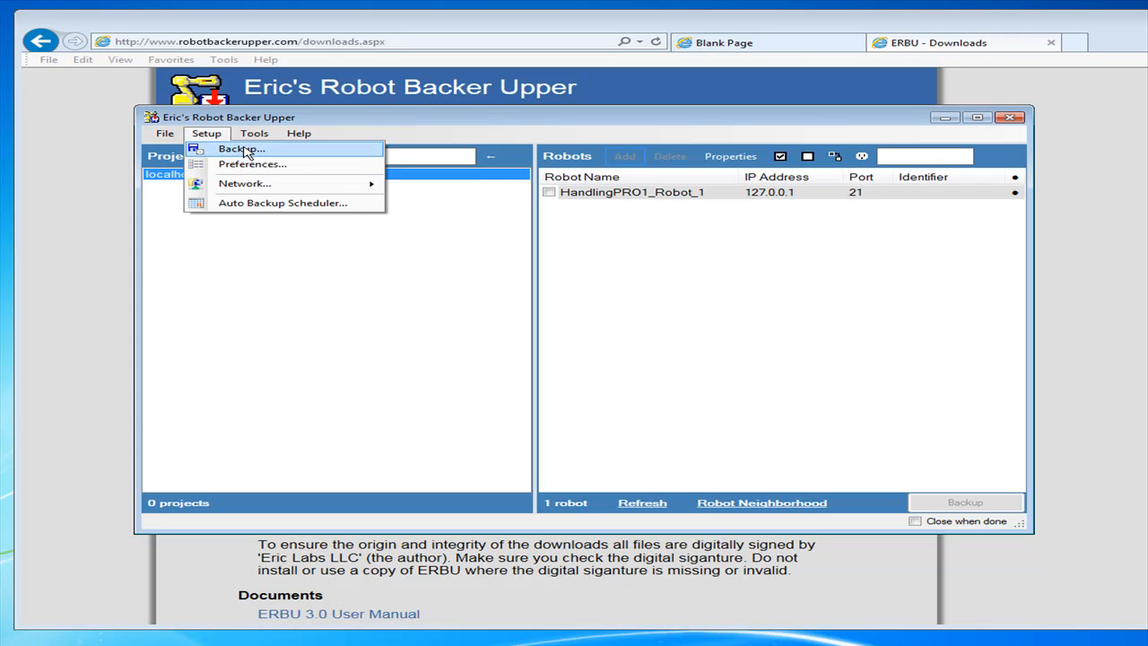
click(240, 149)
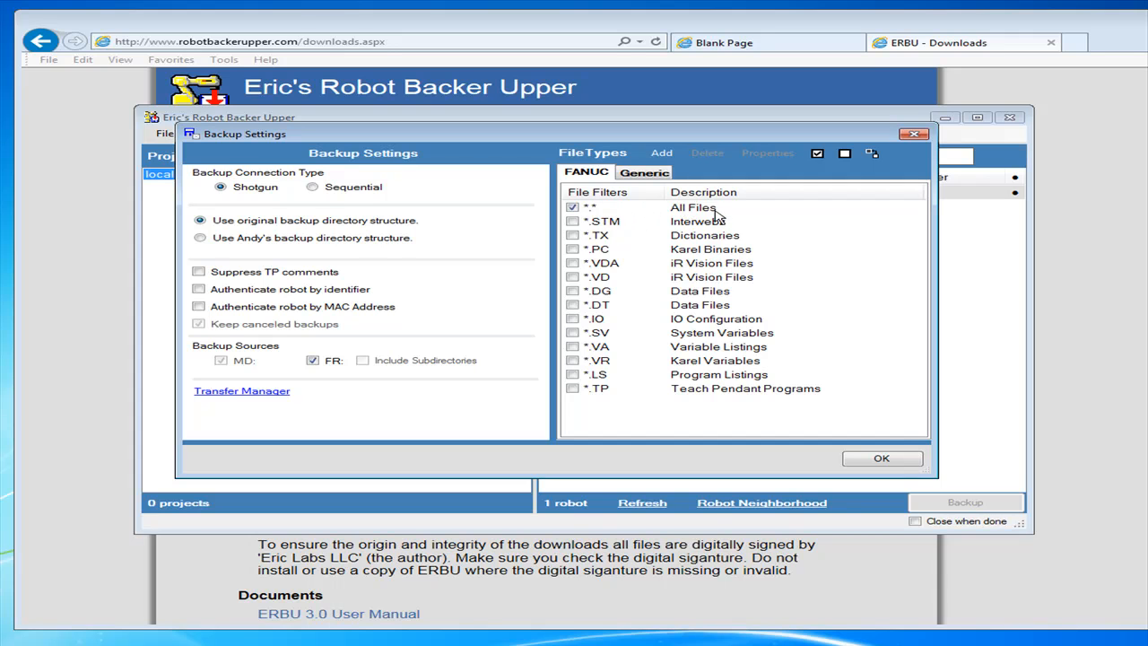
click(658, 175)
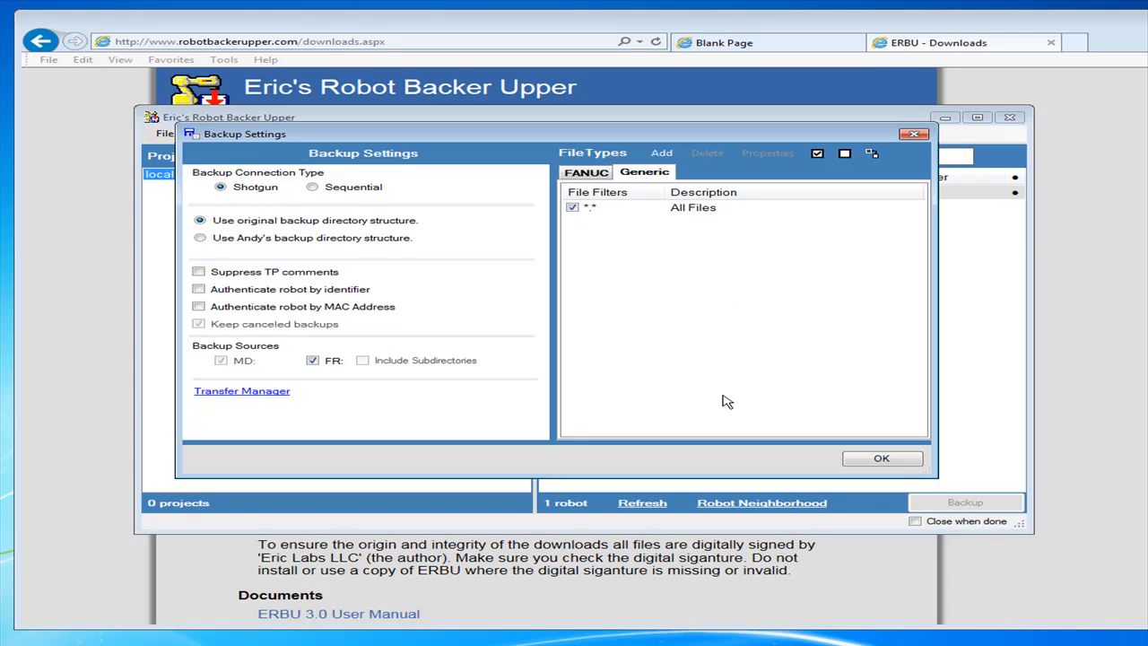
click(593, 174)
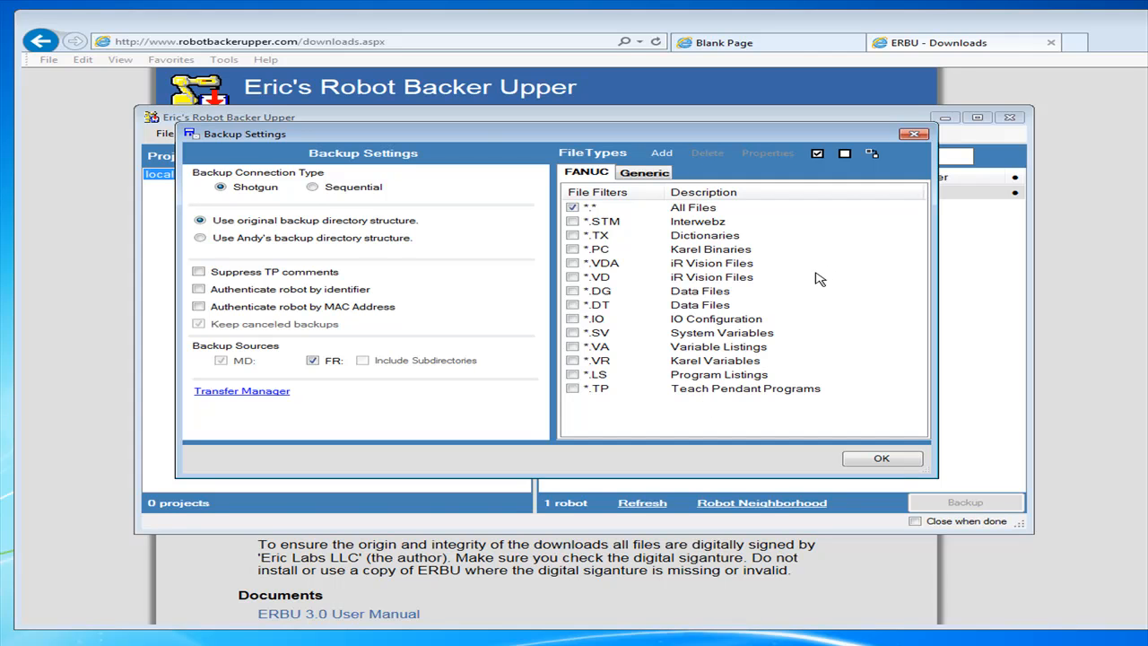
click(884, 458)
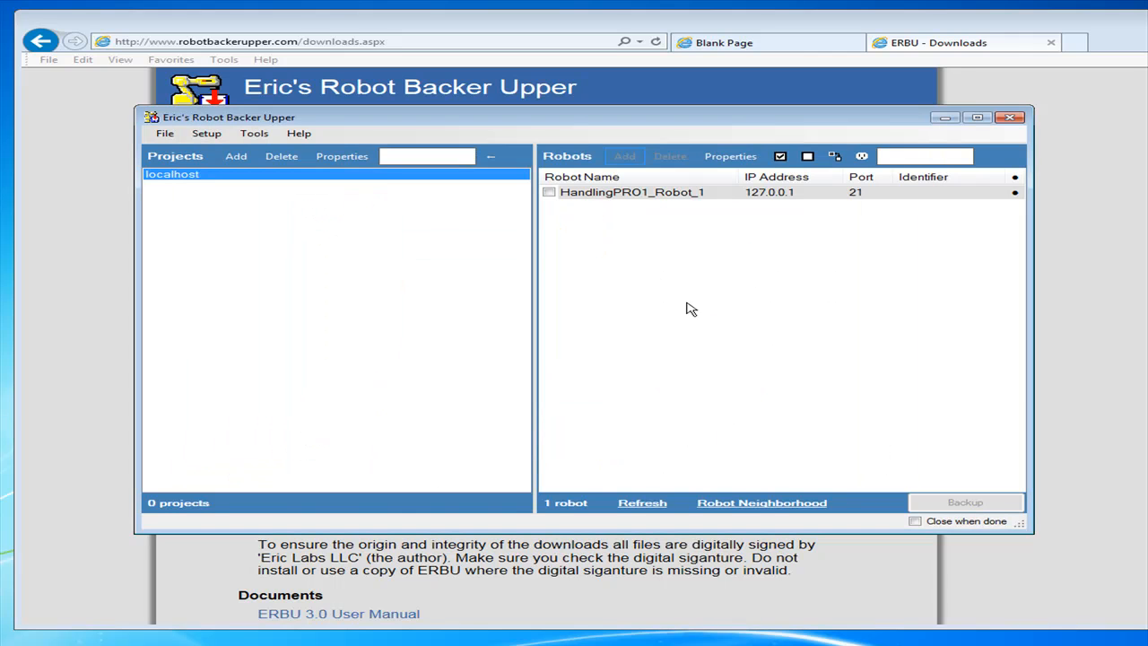
Examine the general ERBU preferences, down to the default backup and source code directories.
click(206, 133)
click(269, 168)
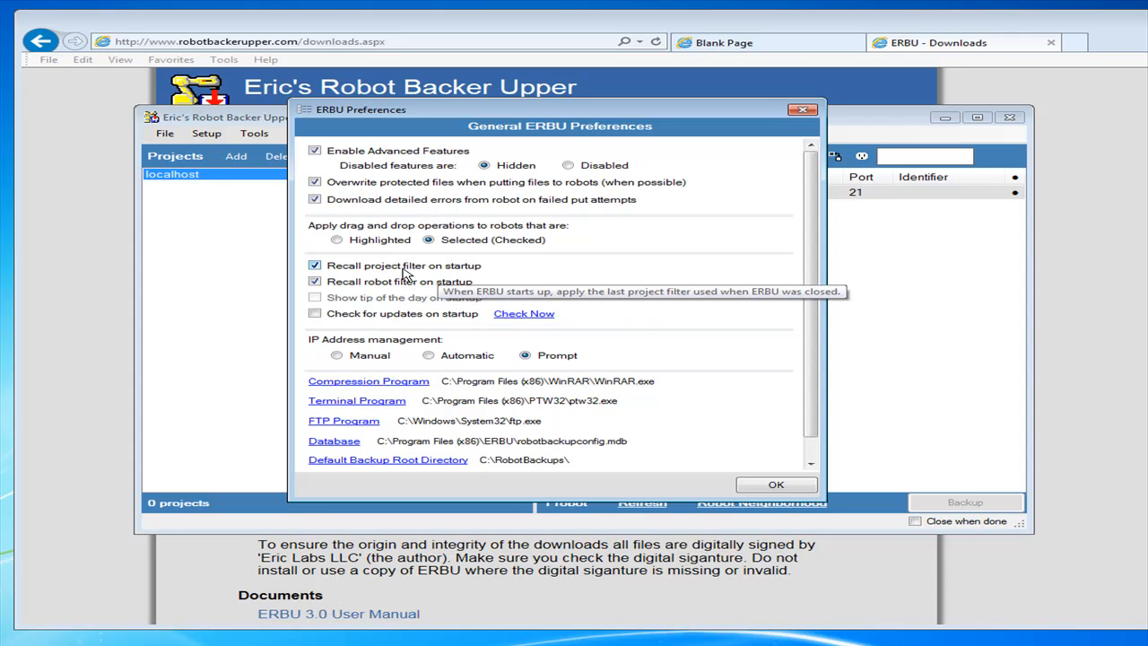
drag(469, 115, 599, 215)
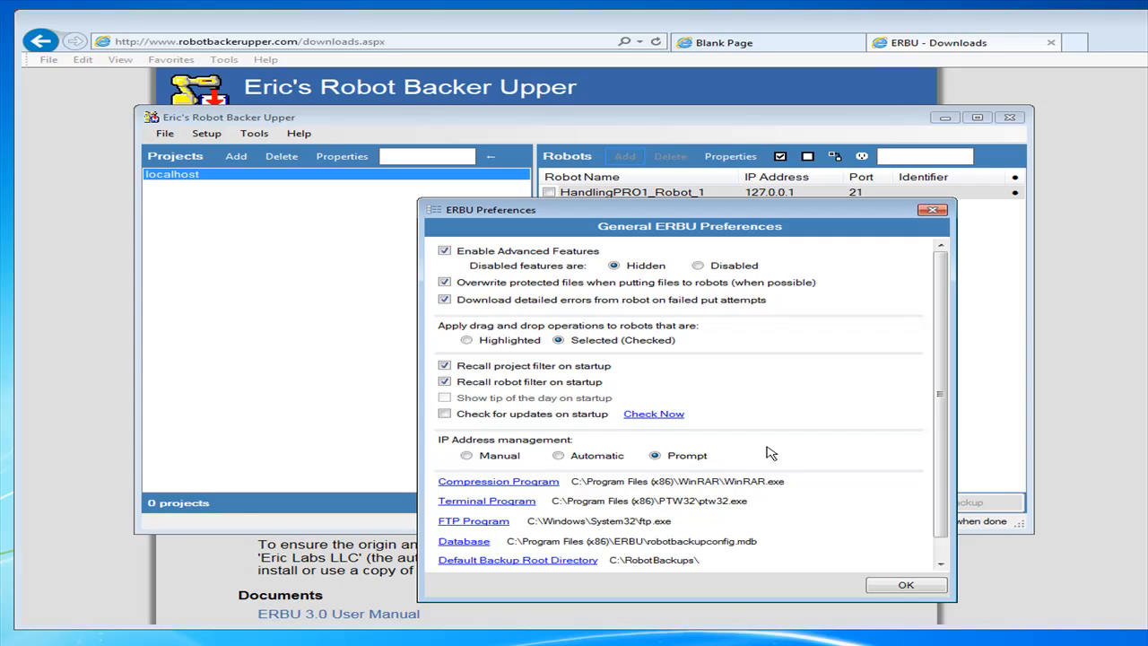
drag(937, 457, 937, 533)
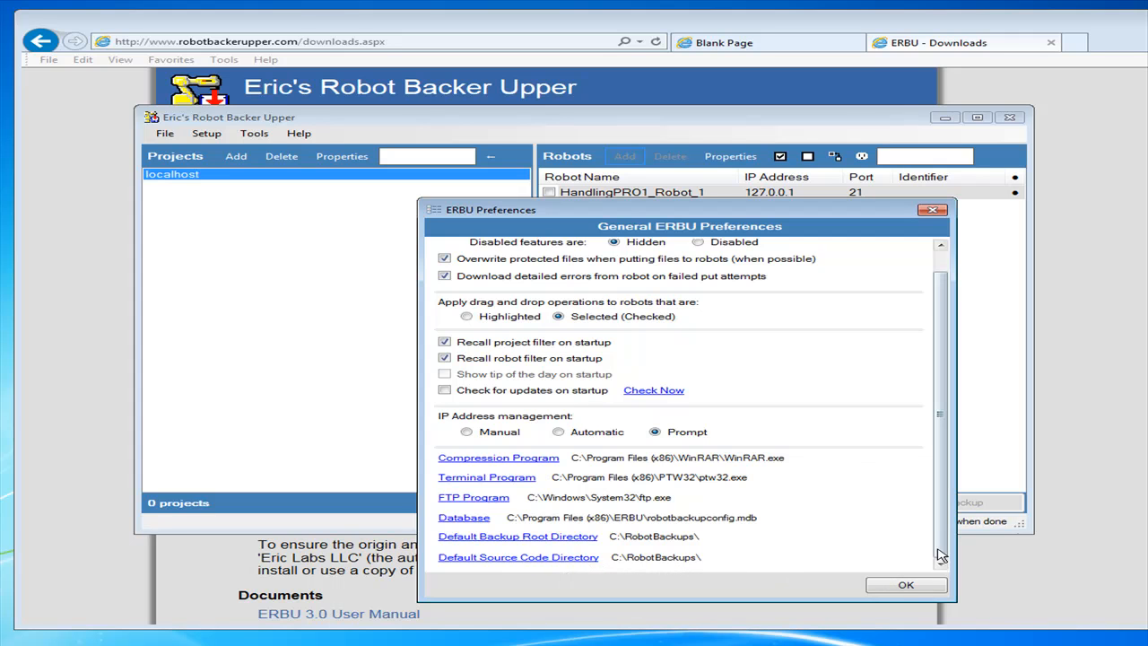
click(908, 586)
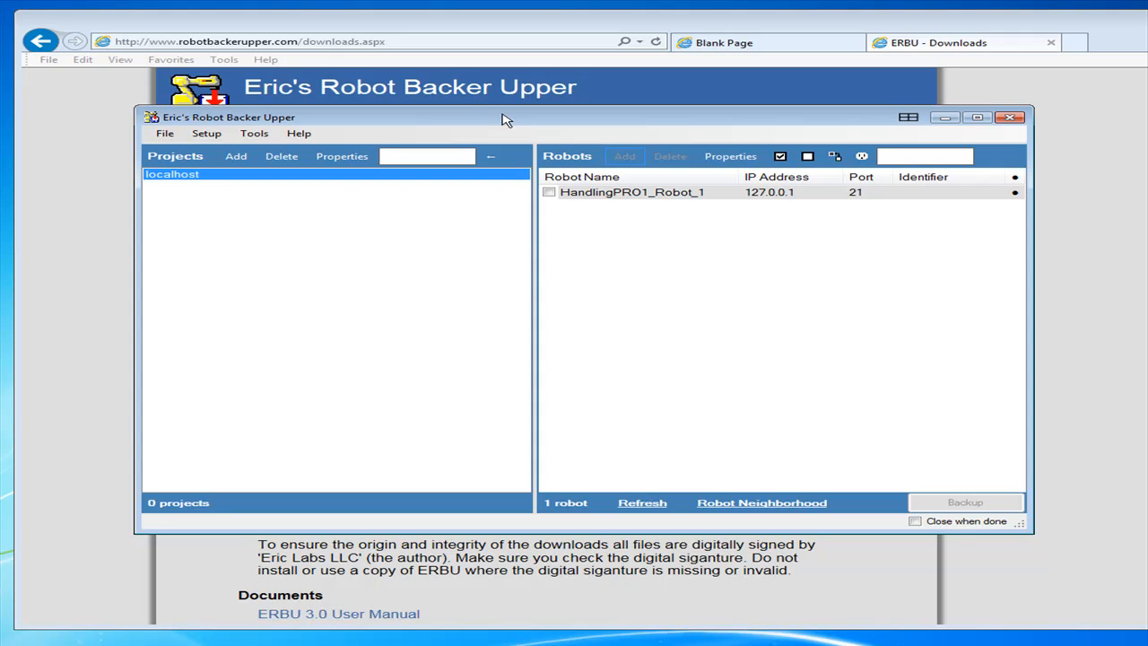
Try the robot selection controls, leave HandlingPRO1_Robot_1 selected and start its backup.
click(550, 193)
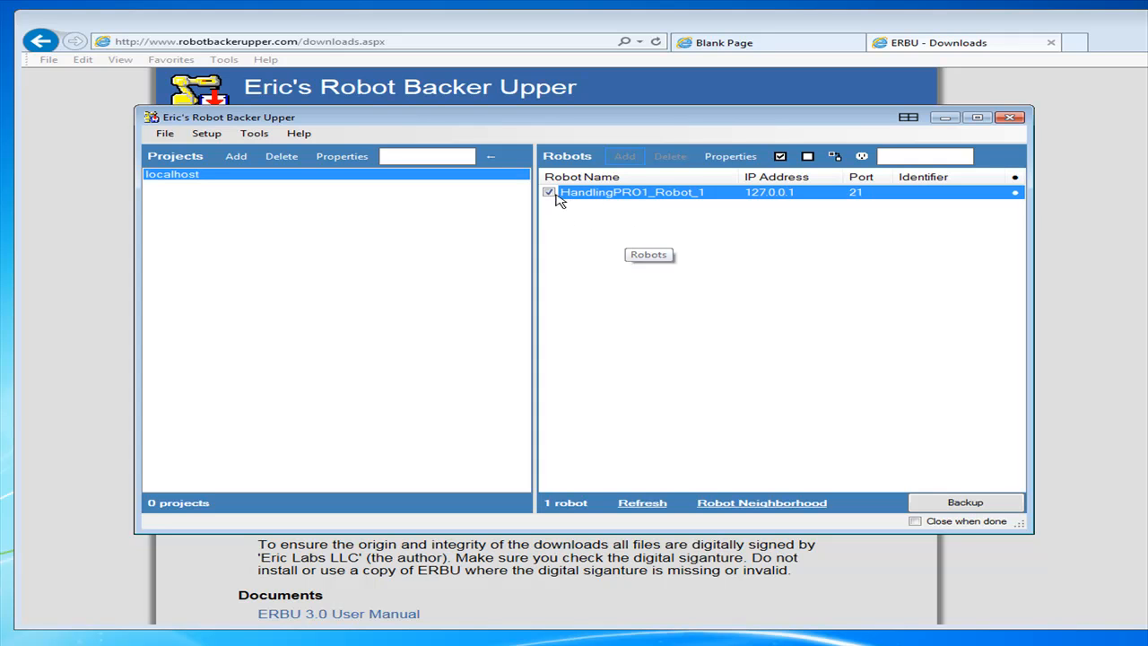
click(550, 193)
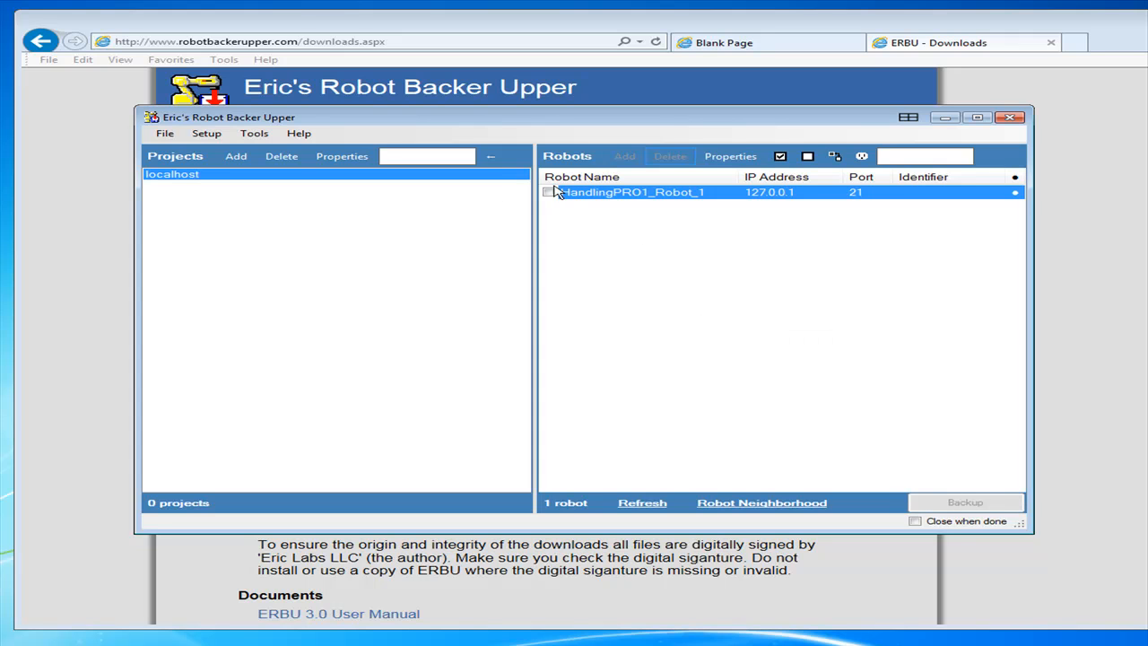
click(551, 194)
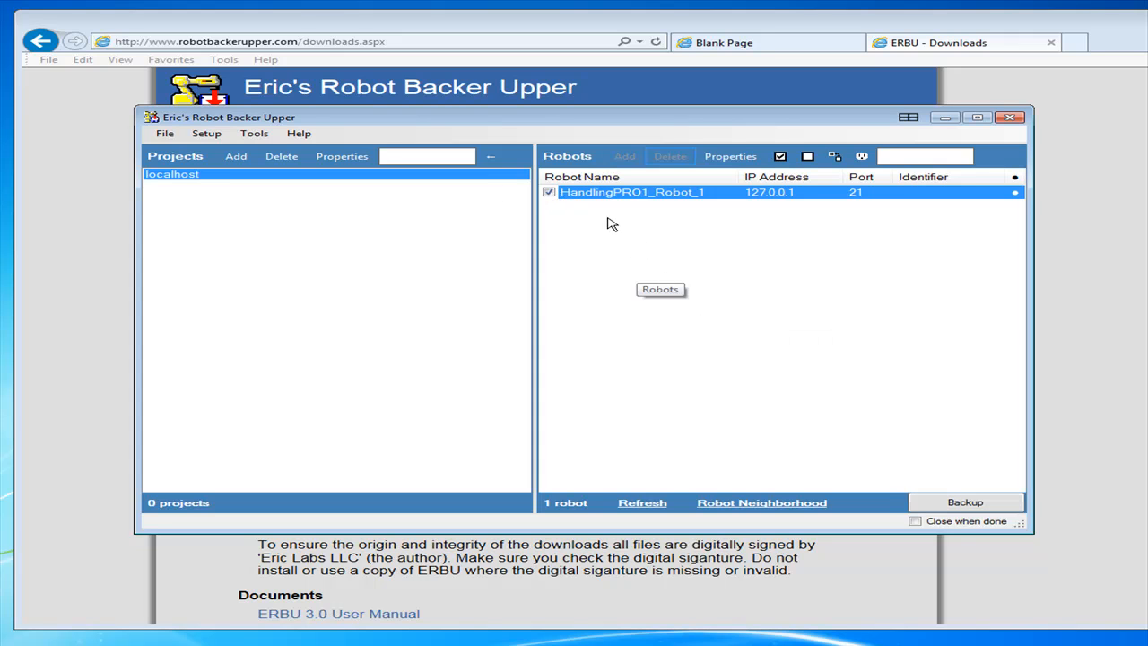
click(808, 157)
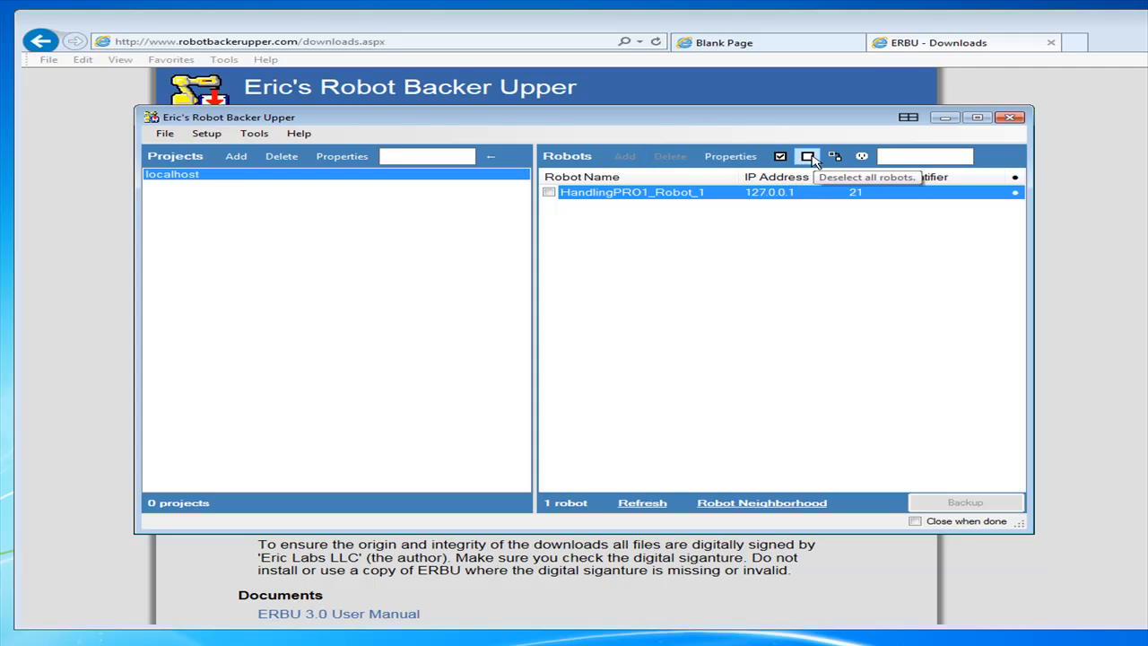
click(835, 158)
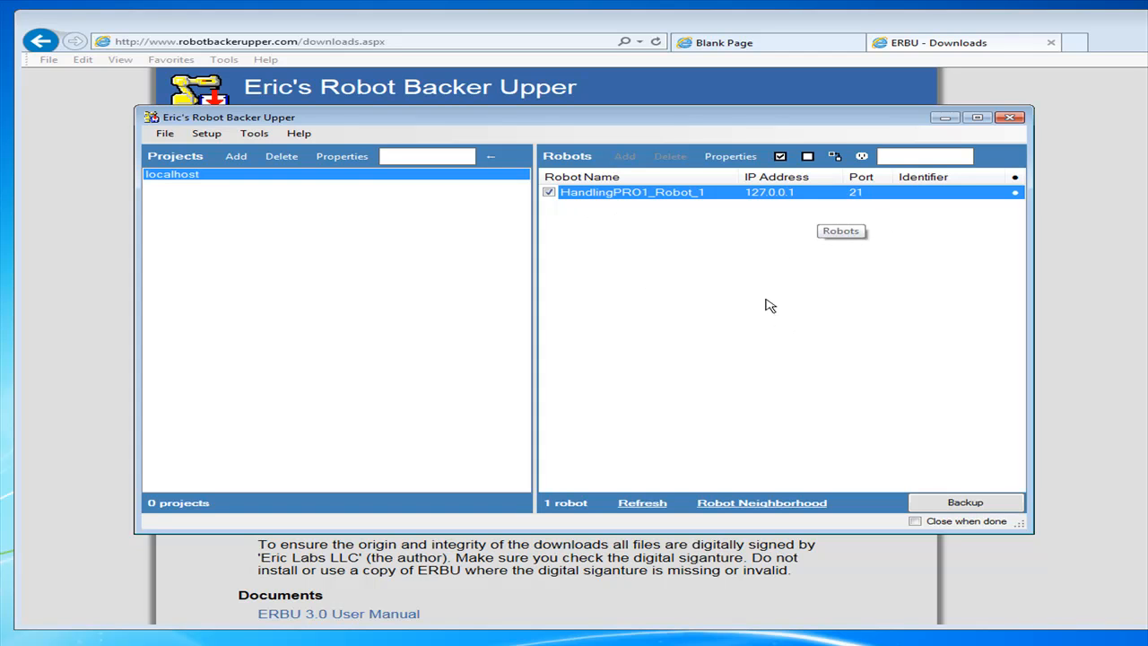
click(965, 502)
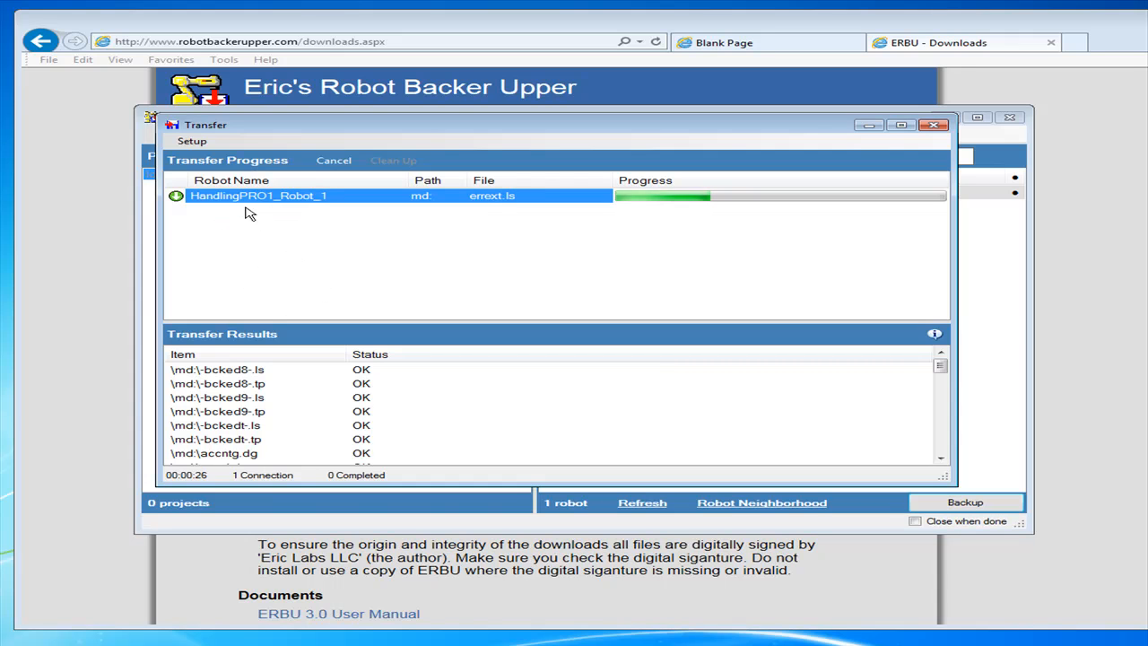
Look through the transfer results of the running backup, including the errext.ls entry.
drag(940, 368, 946, 448)
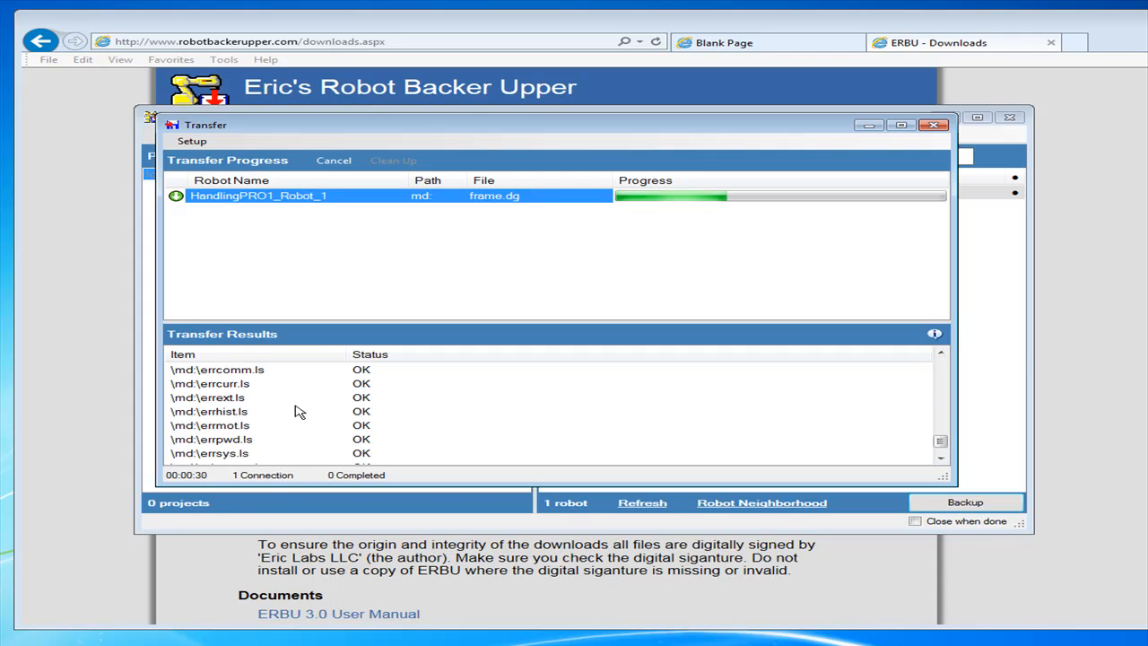
click(233, 397)
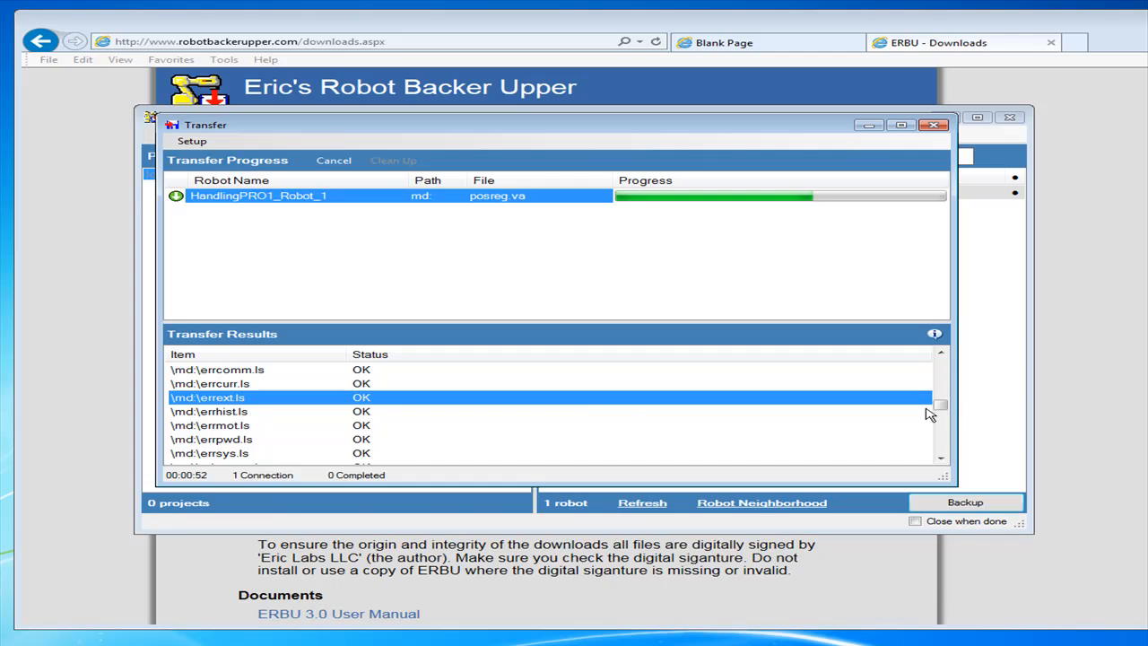
drag(940, 404, 942, 353)
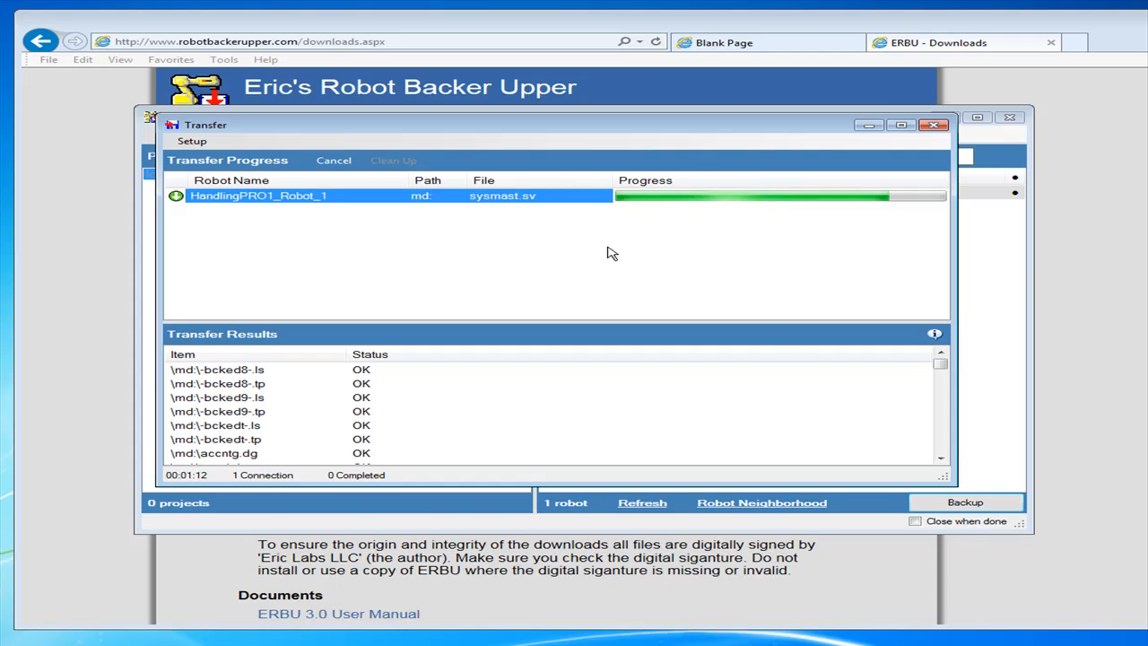
Add the note "hello" to the backup and acknowledge the completed transfer.
click(934, 333)
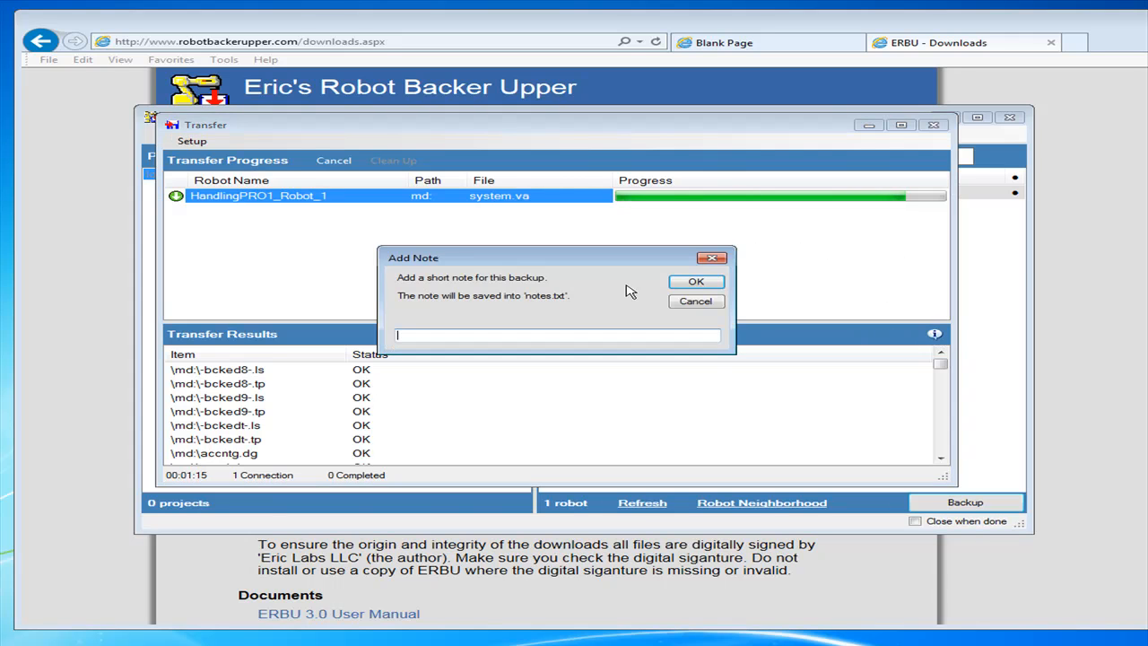
text(hello)
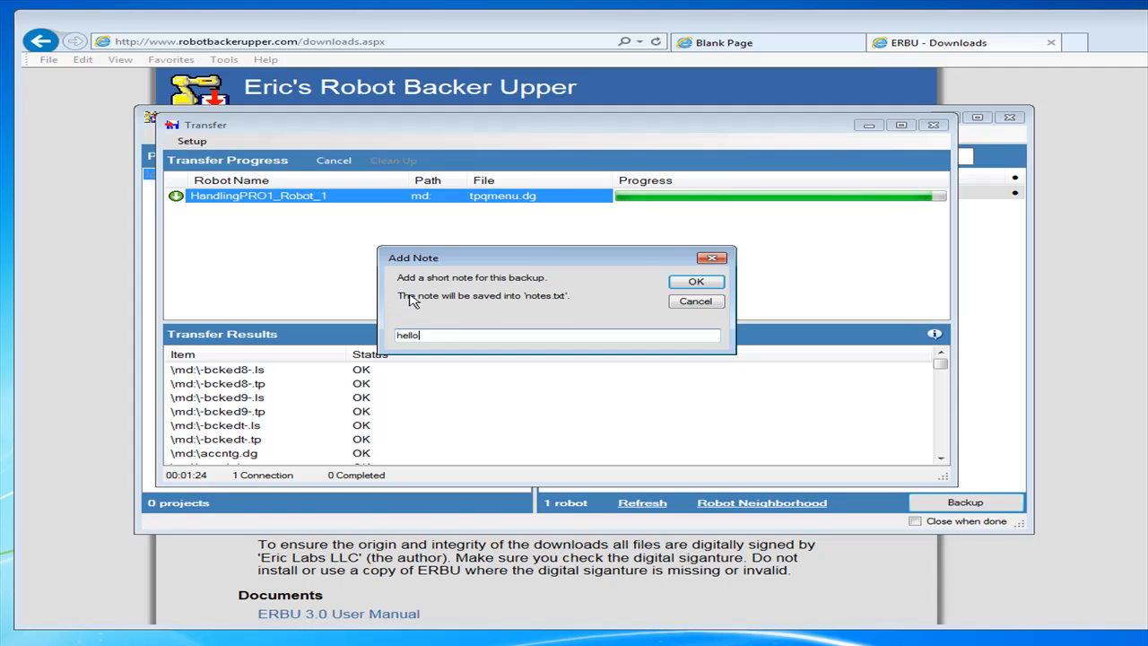
click(682, 282)
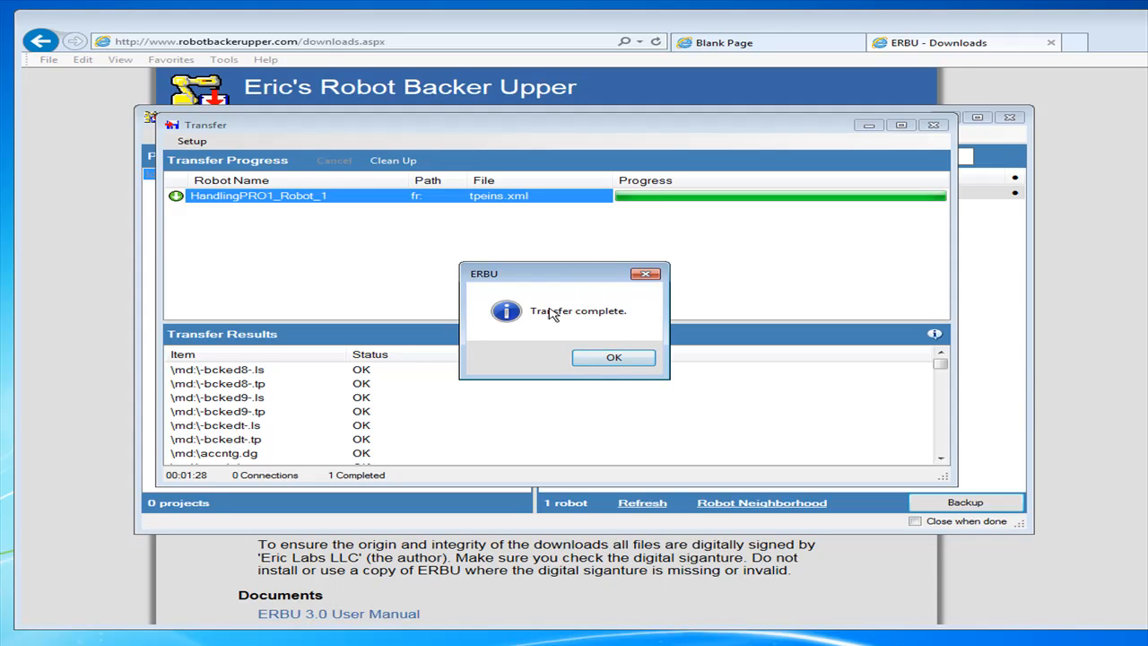
click(613, 358)
Review the list of backed-up files and clear the completed backup from the transfer list.
click(281, 399)
drag(939, 363, 941, 402)
drag(939, 436, 941, 367)
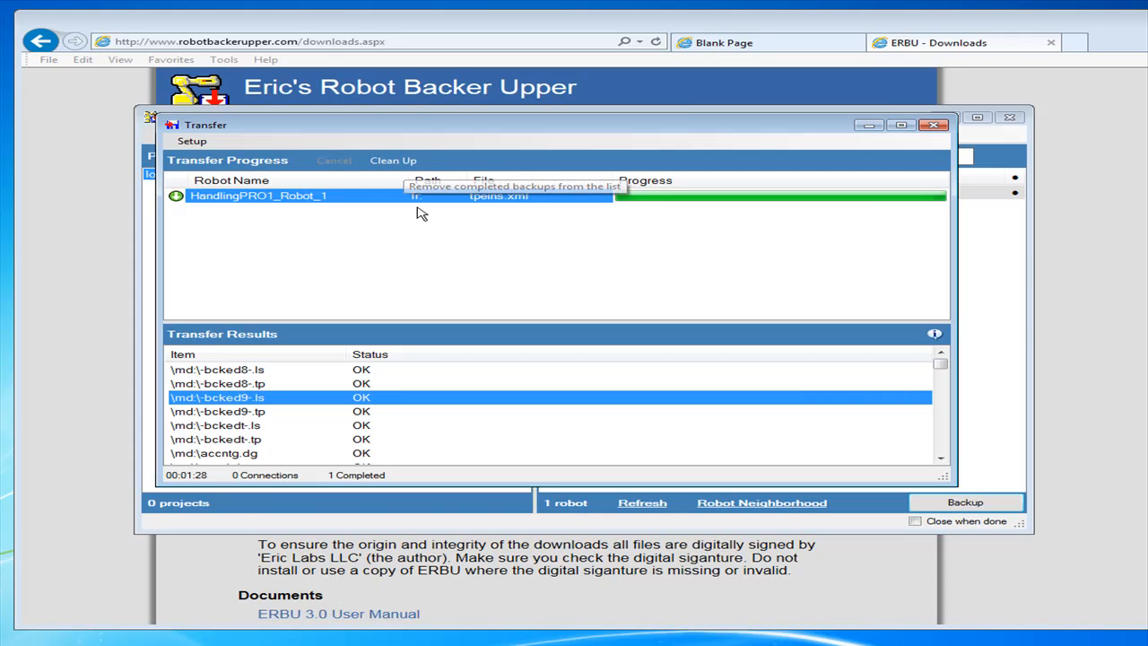
click(396, 165)
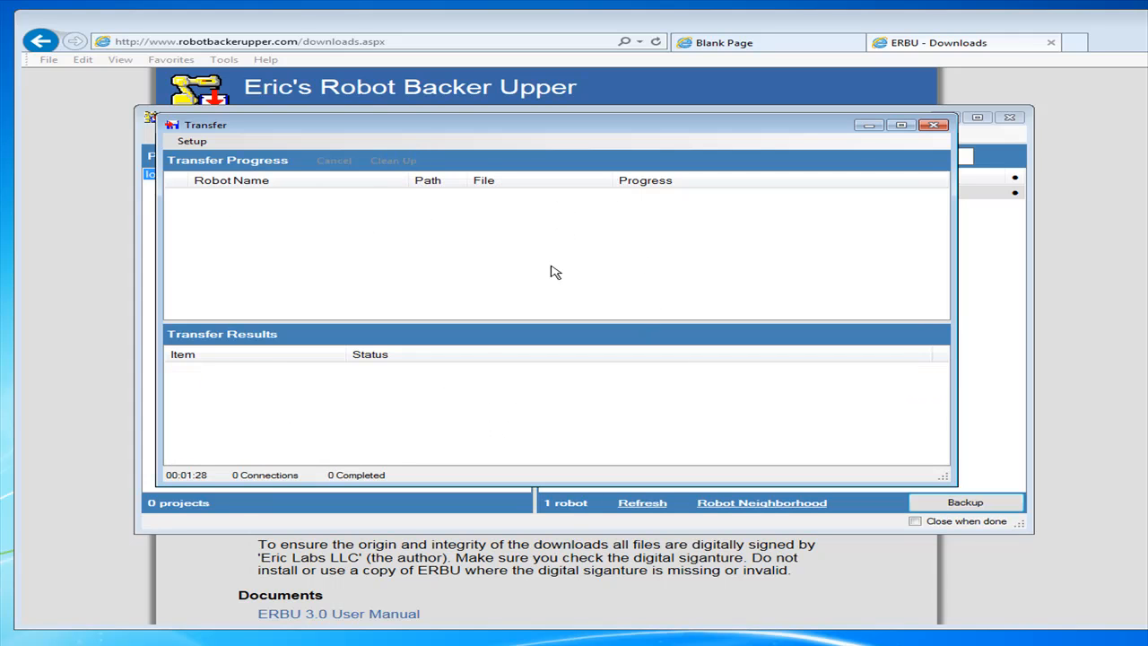
Examine the transfer options for automatic closing, clean-up and pending transfer warnings, and close the Transfer window.
click(191, 141)
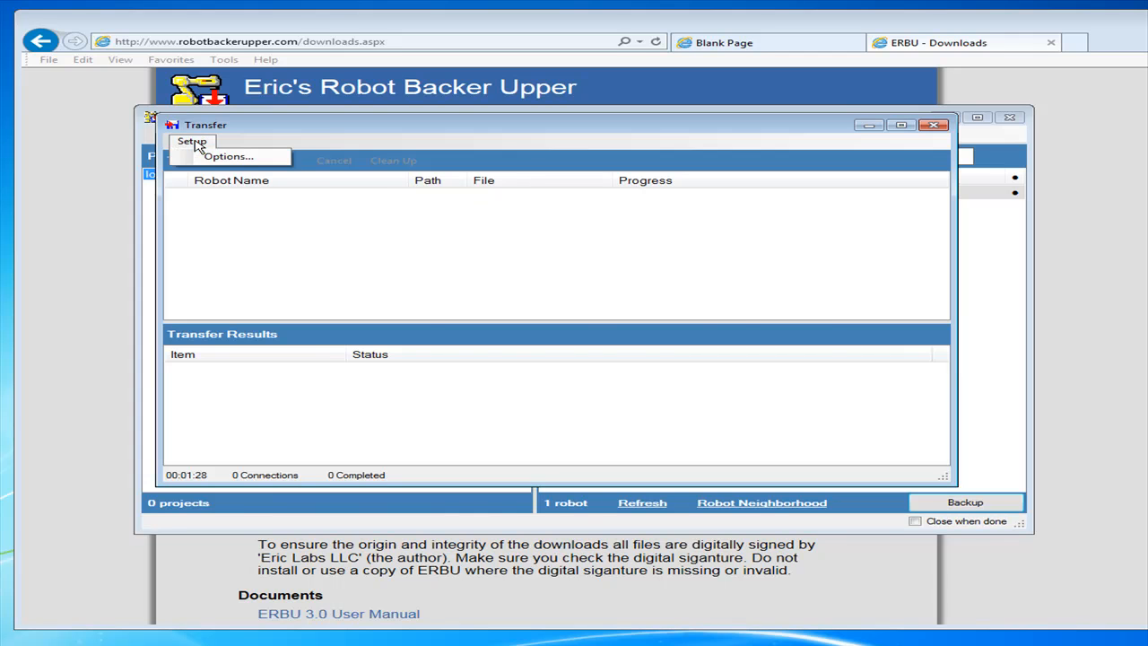
click(253, 160)
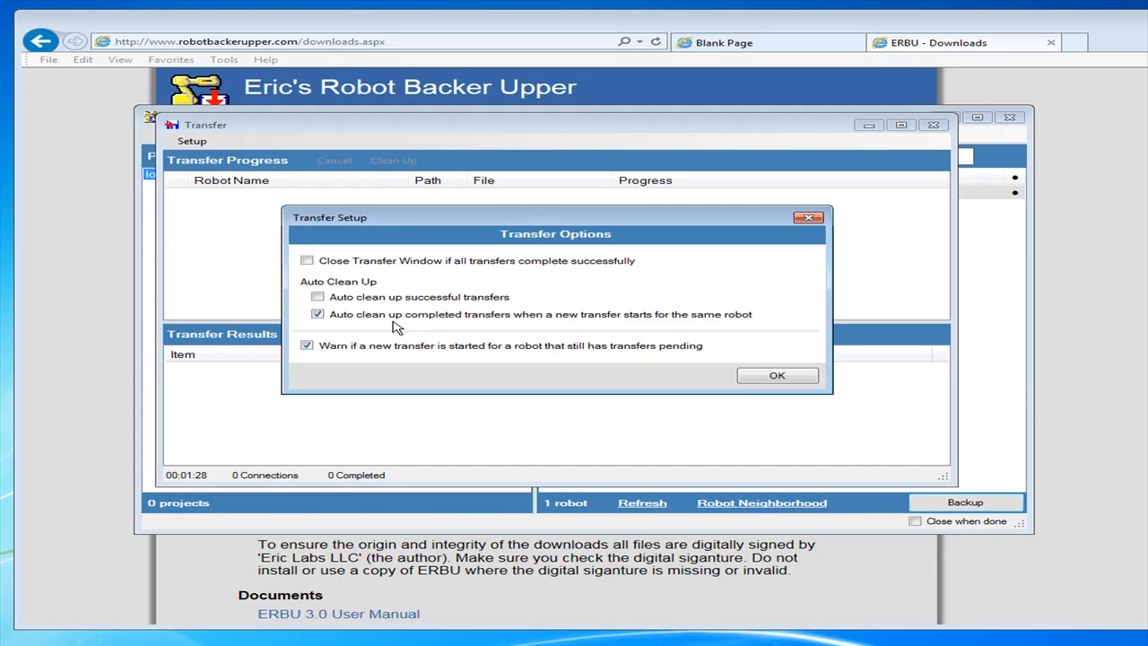
mouse_move(356, 317)
mouse_move(551, 357)
click(773, 376)
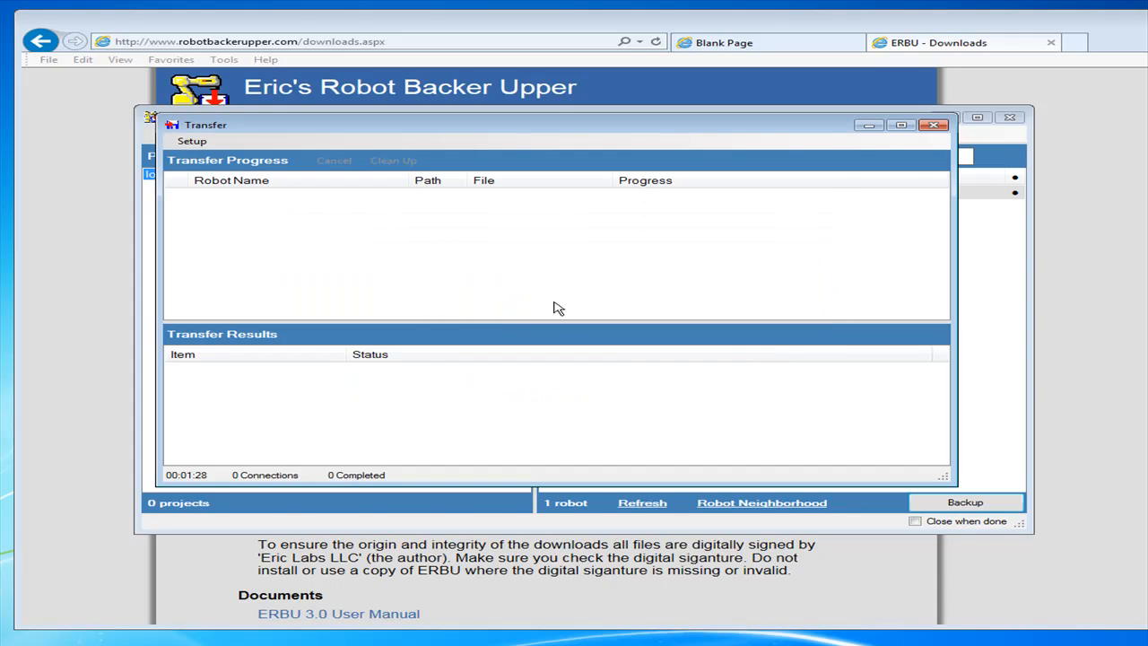
click(935, 125)
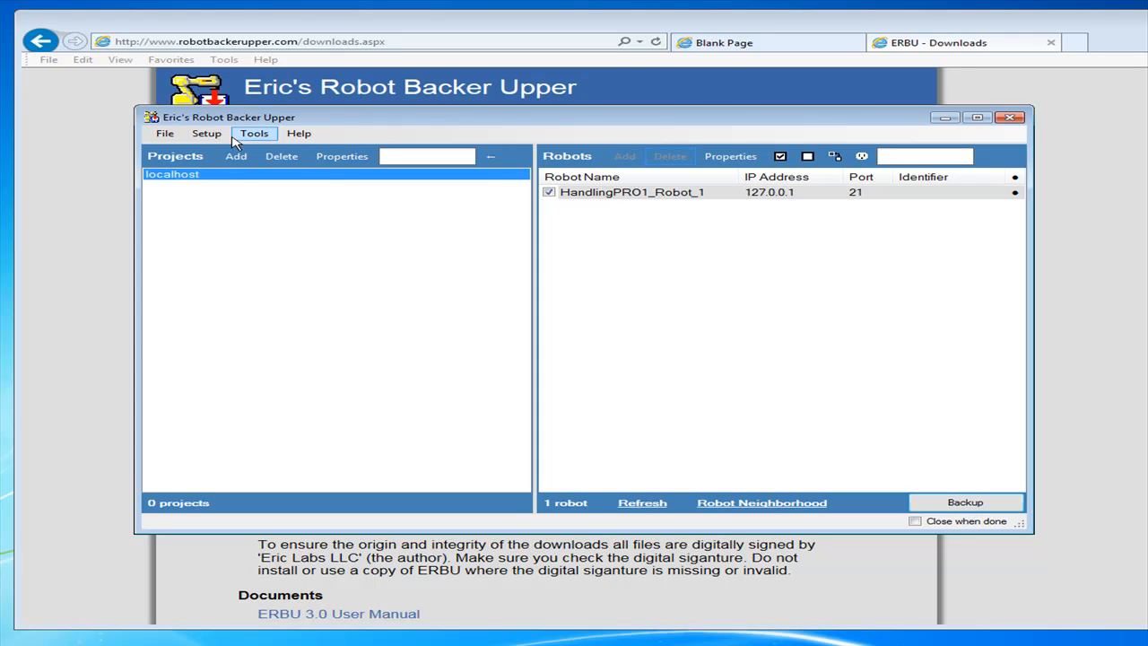
Open backup management for the localhost project and examine the dated backups of HandlingPRO1_Robot_1.
click(165, 136)
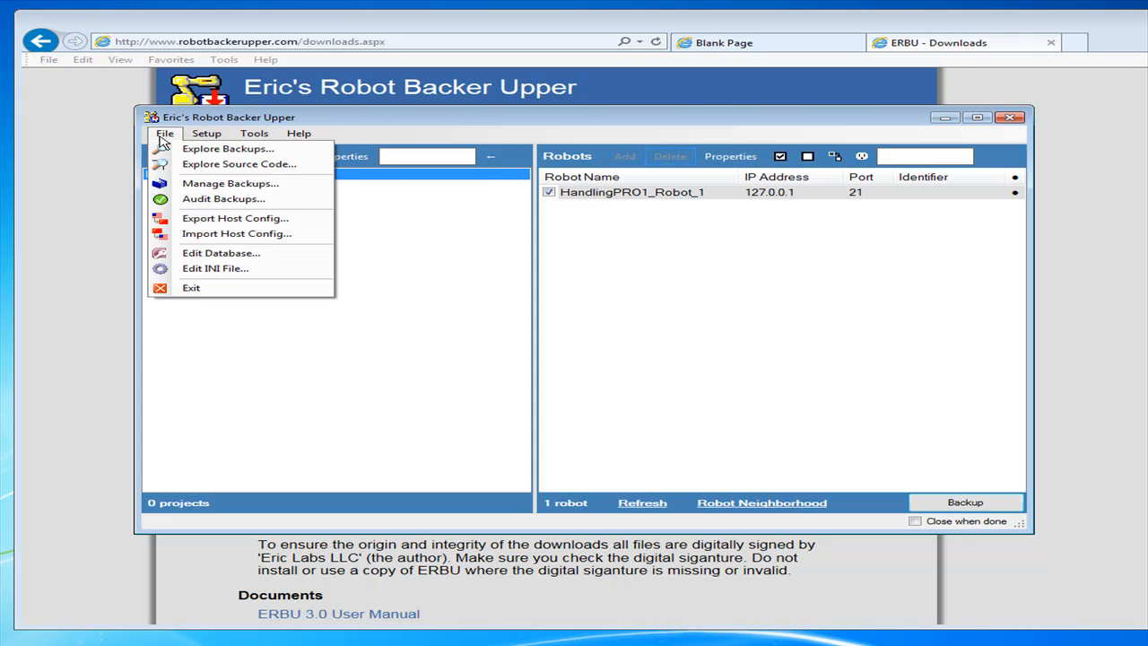
click(225, 185)
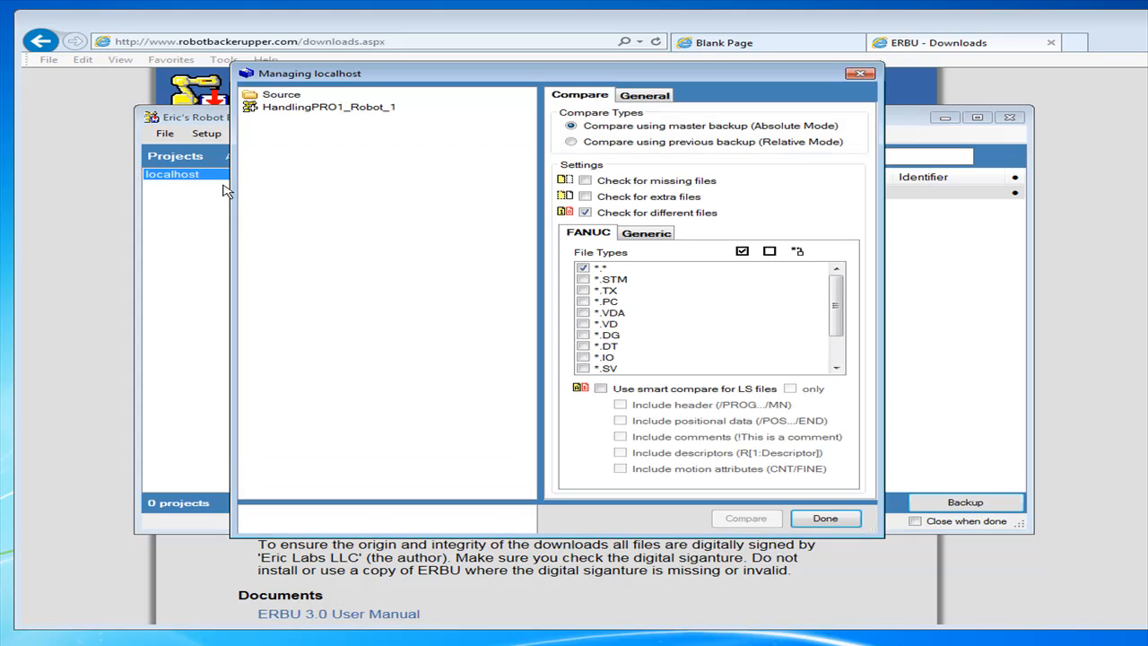
double_click(315, 112)
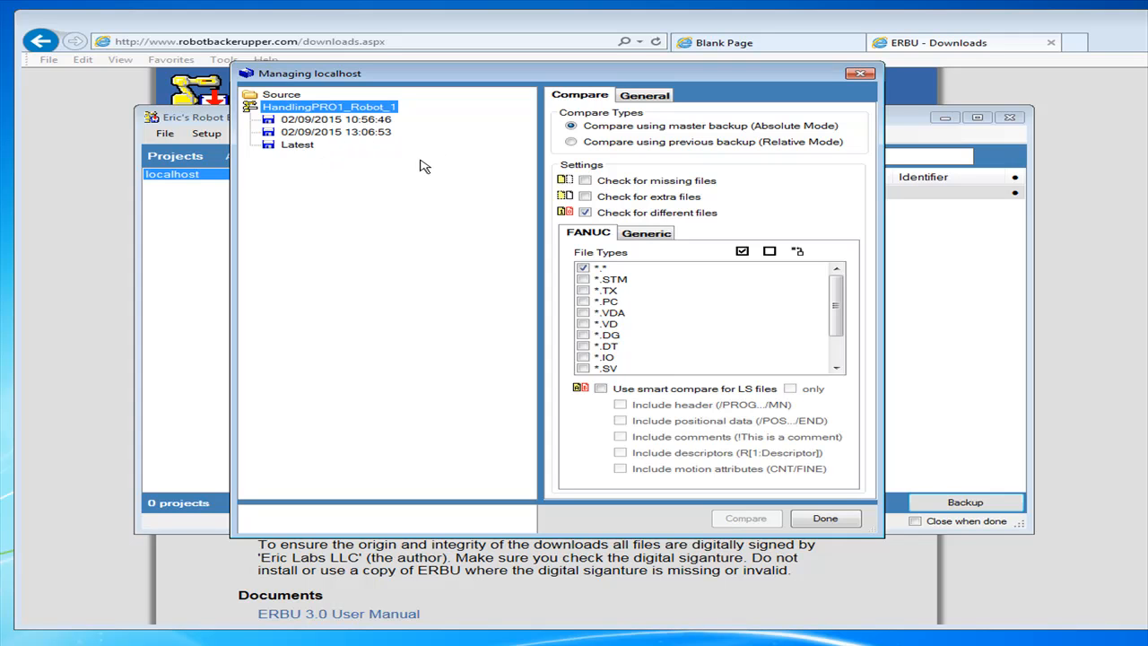
click(339, 134)
click(351, 122)
click(339, 134)
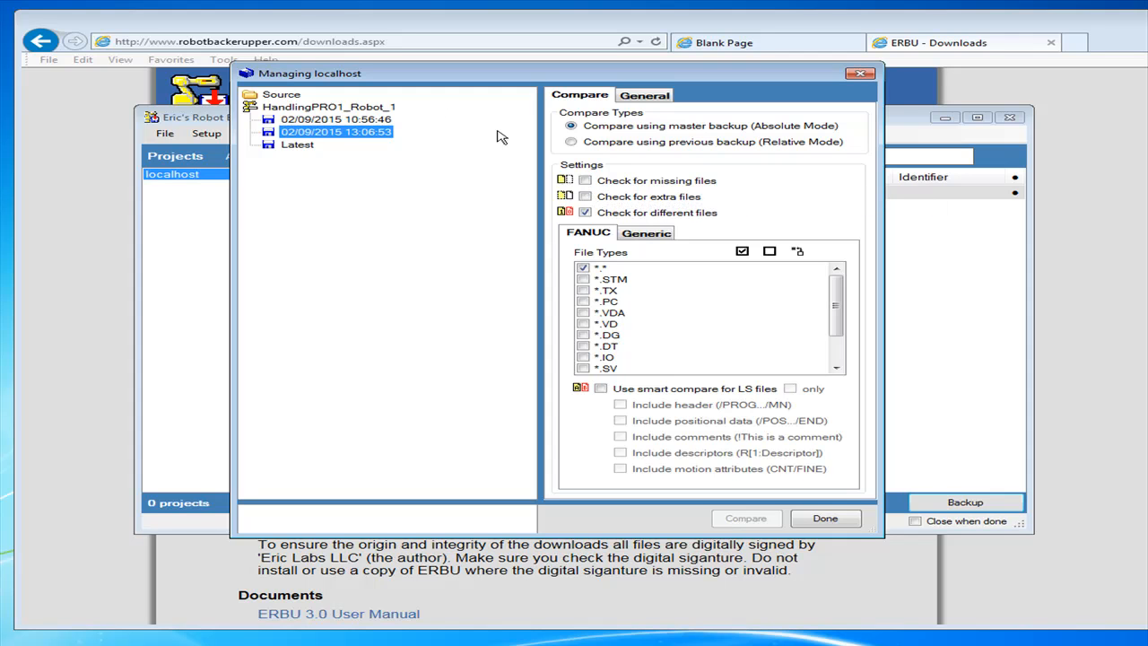
Set the 02/09/2015 10:56:46 backup as the master and the 02/09/2015 13:06:53 backup as the compare backup.
click(332, 122)
right_click(365, 120)
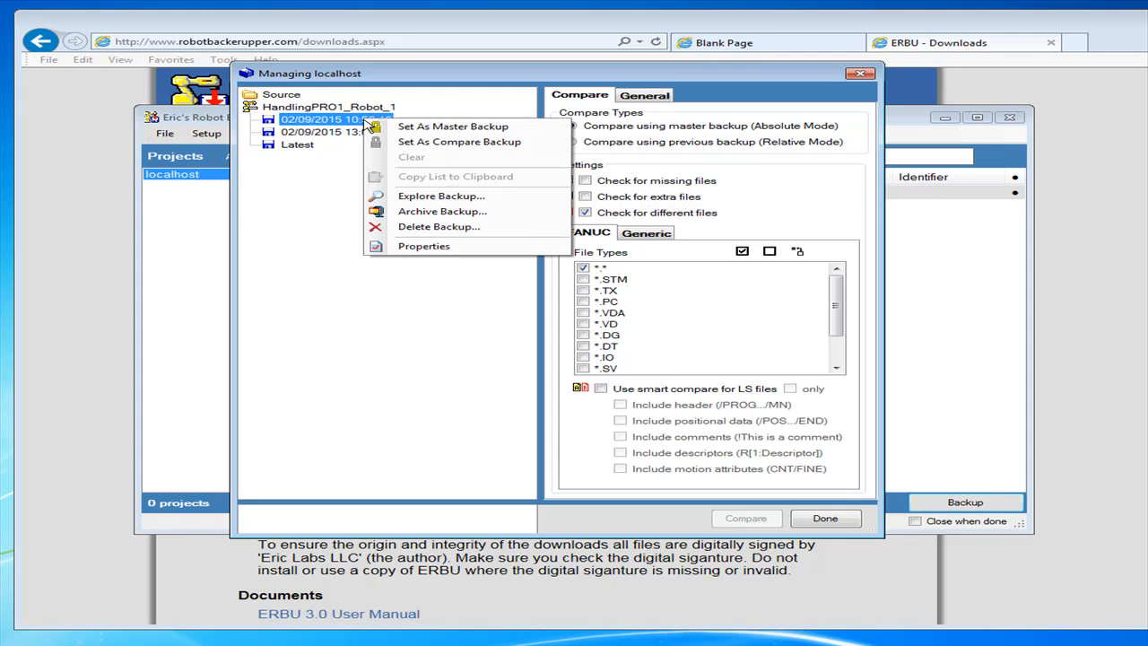
click(408, 126)
right_click(367, 132)
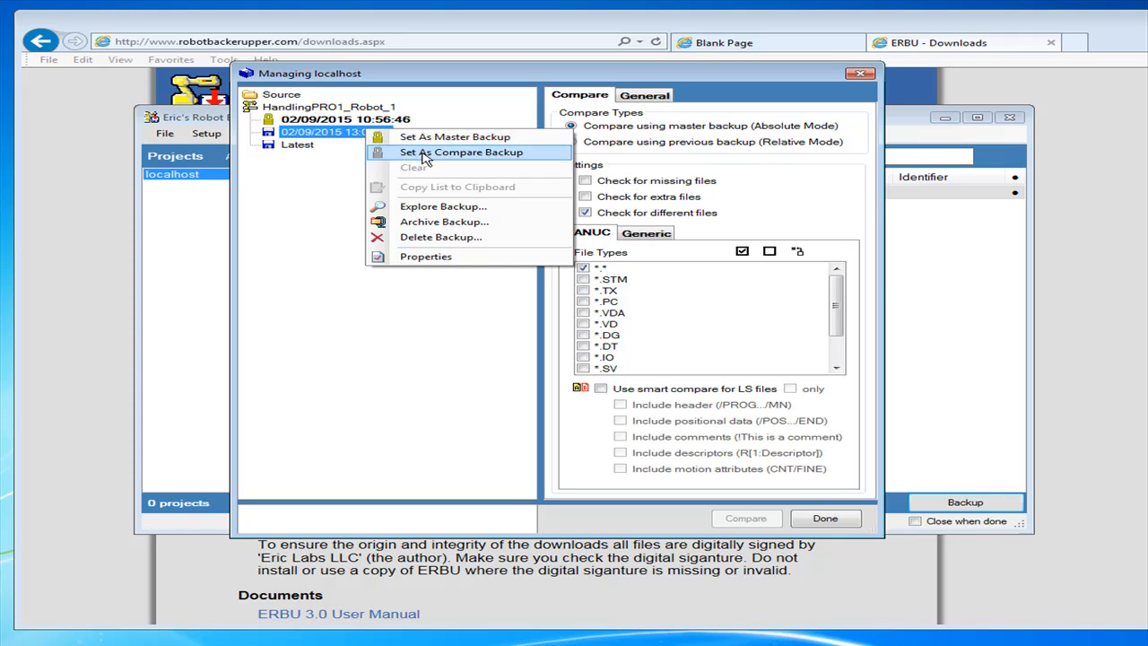
click(425, 152)
Enable checks for missing and extra files plus smart compare for LS files, run the comparison and acknowledge its completion.
click(585, 180)
click(585, 197)
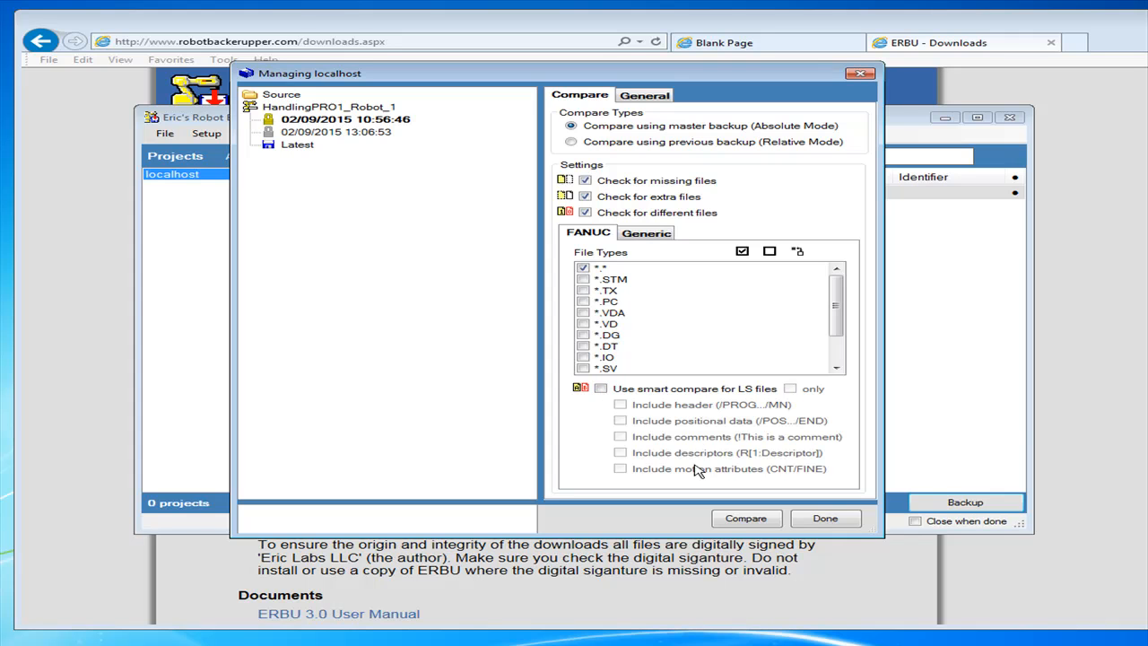
click(601, 388)
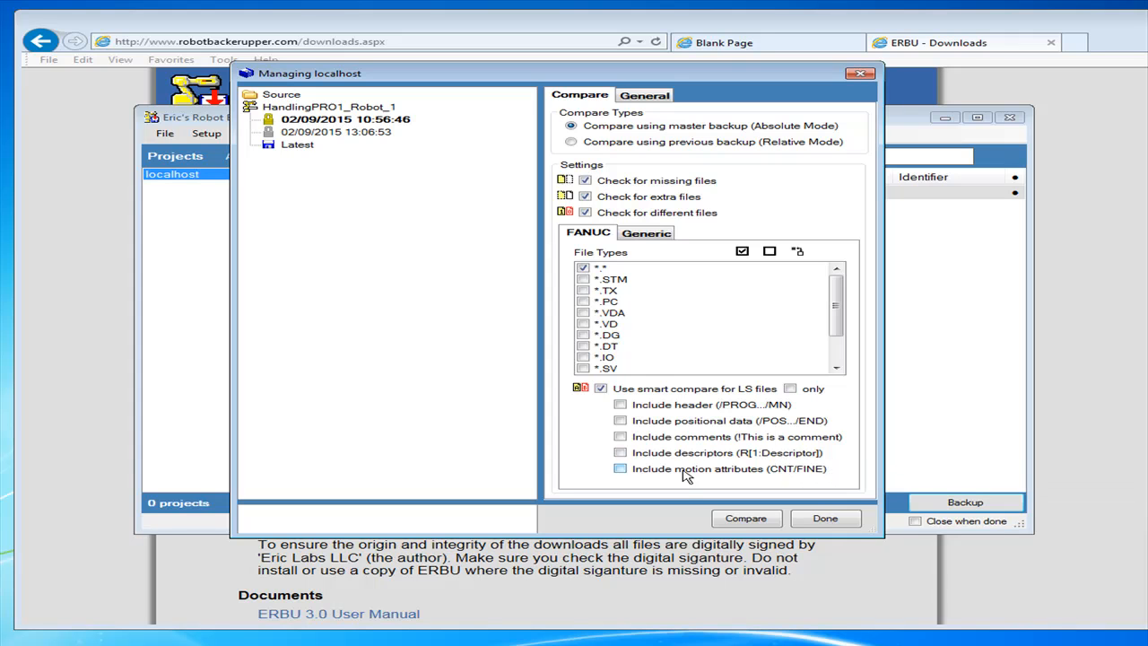
mouse_move(692, 477)
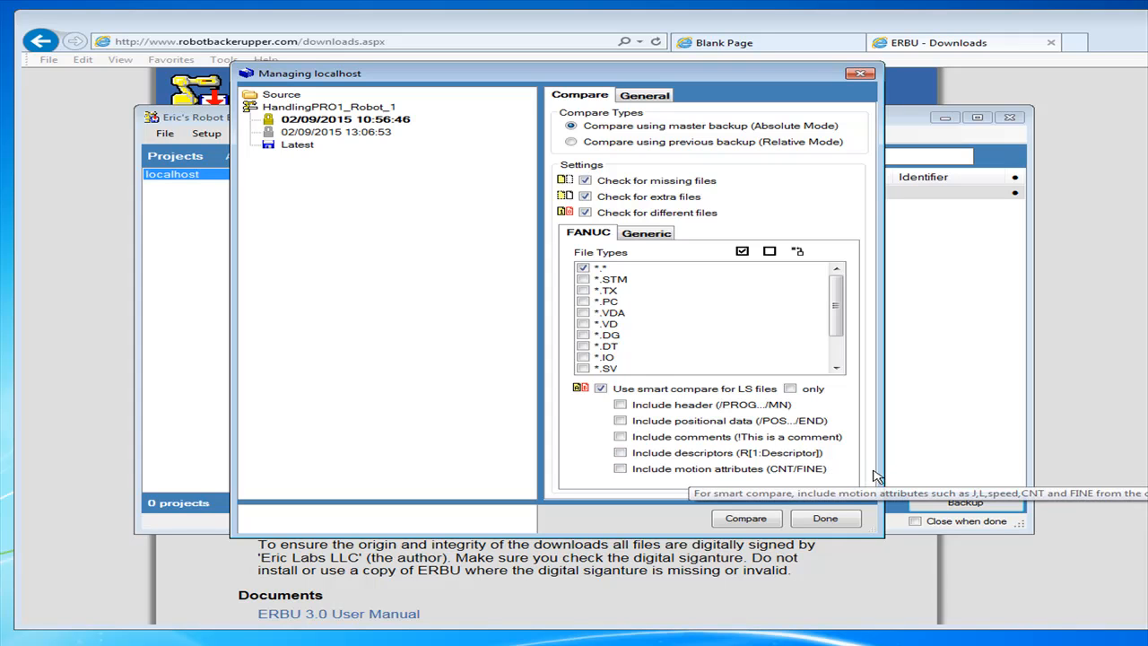
mouse_move(767, 478)
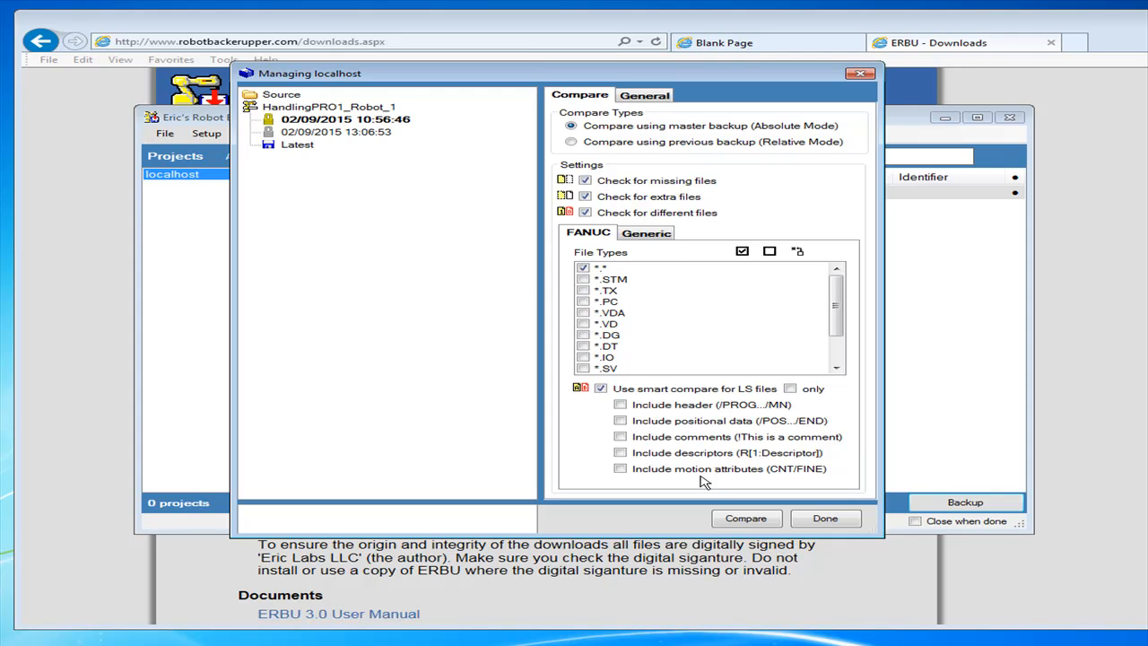
click(733, 518)
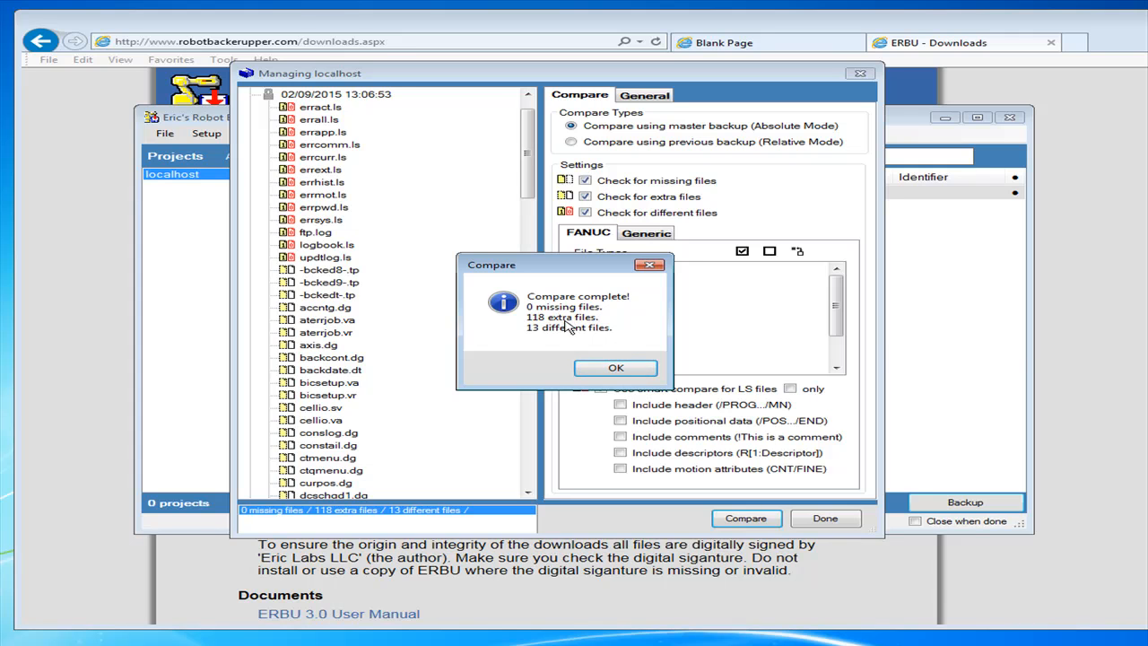
click(615, 369)
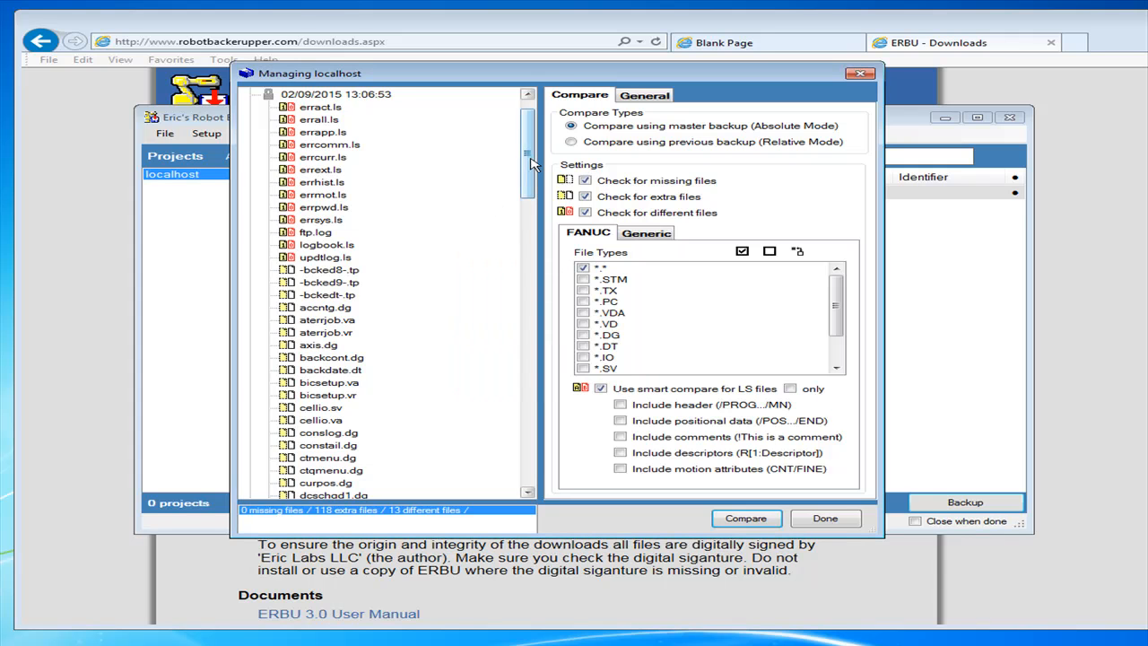
Review the full list of different and extra files under the 02/09/2015 13:06:53 backup.
scroll(529, 136, up, 1)
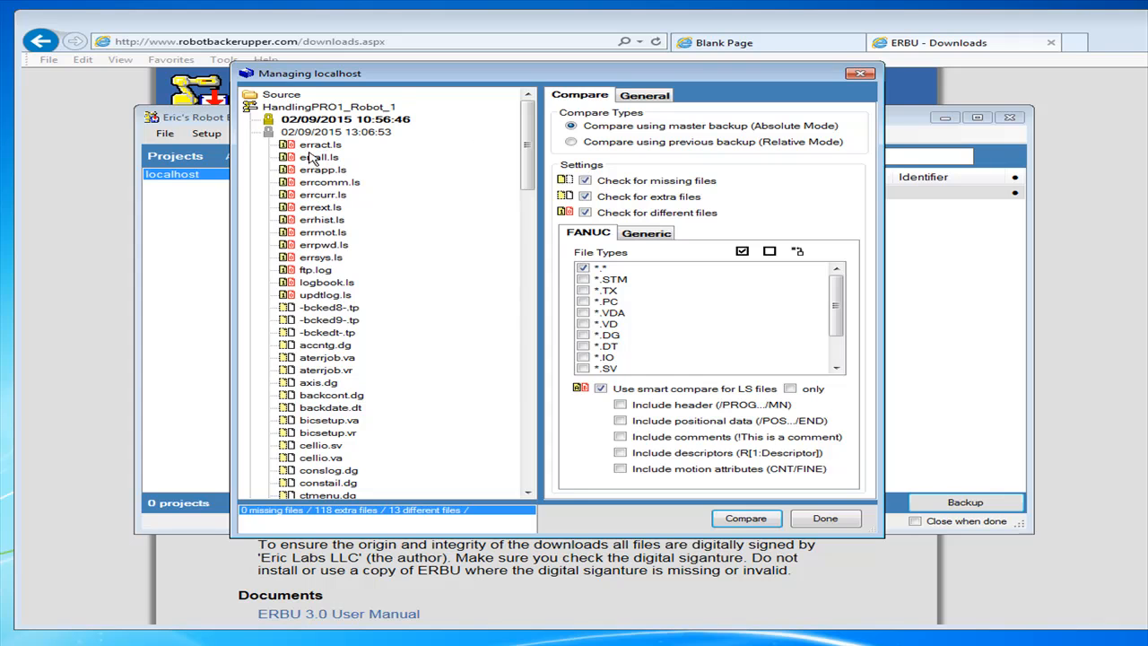
click(326, 309)
drag(529, 174, 529, 179)
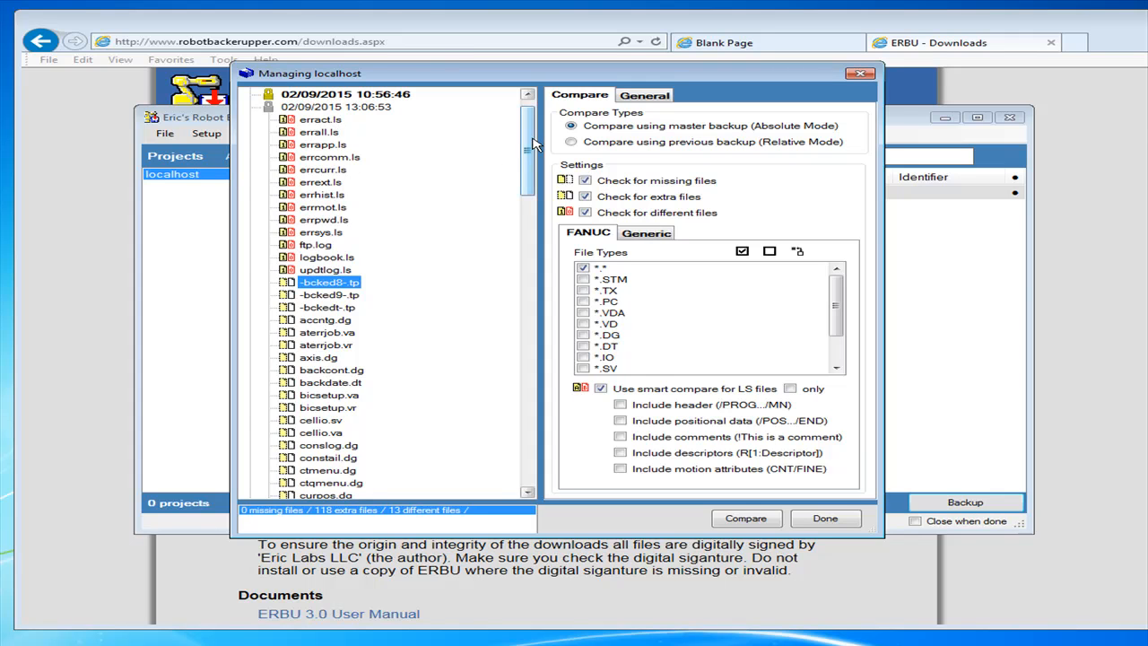
drag(533, 145, 529, 448)
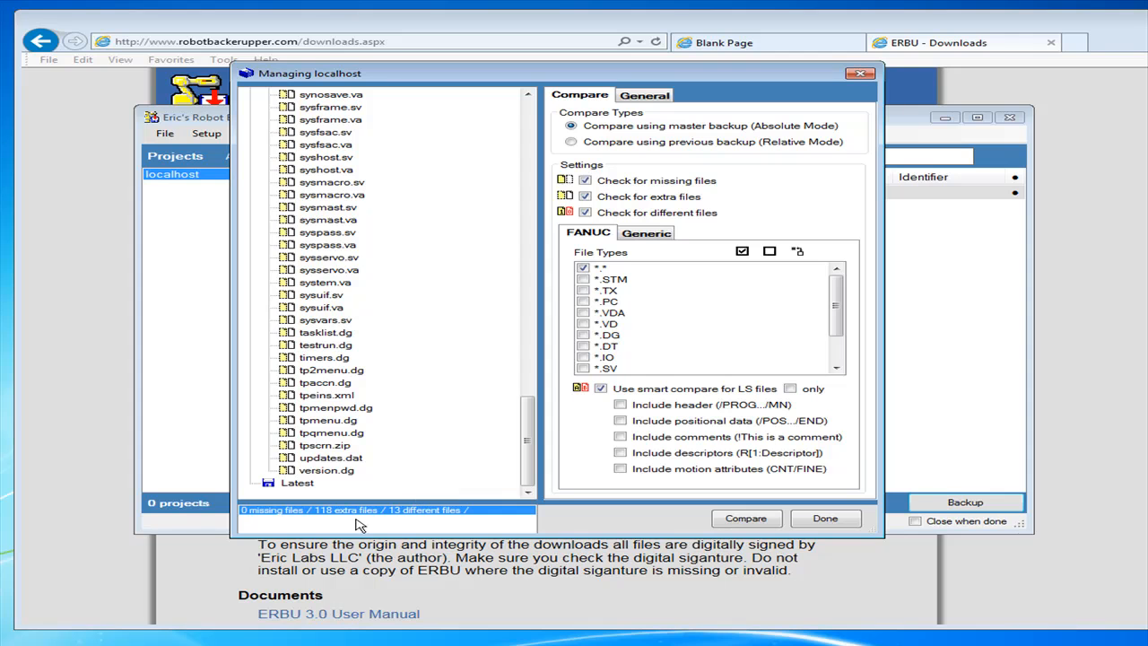
drag(528, 439, 528, 144)
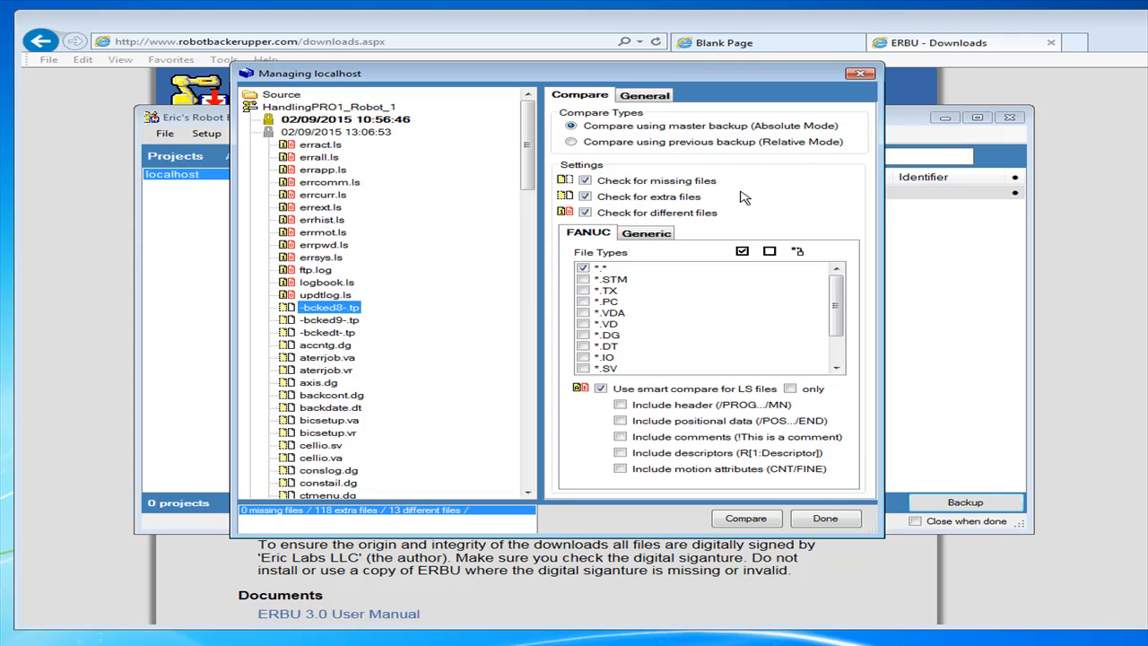
Examine the actions available for the master backup, the compare backup and the differing file errall.ls.
right_click(333, 122)
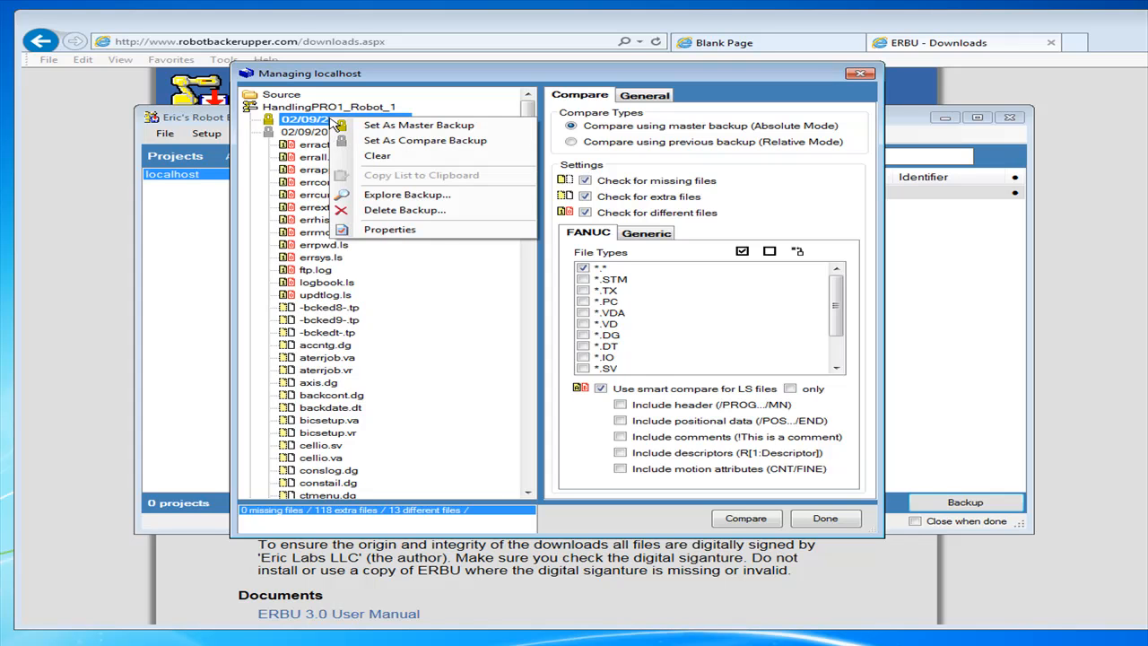
right_click(302, 132)
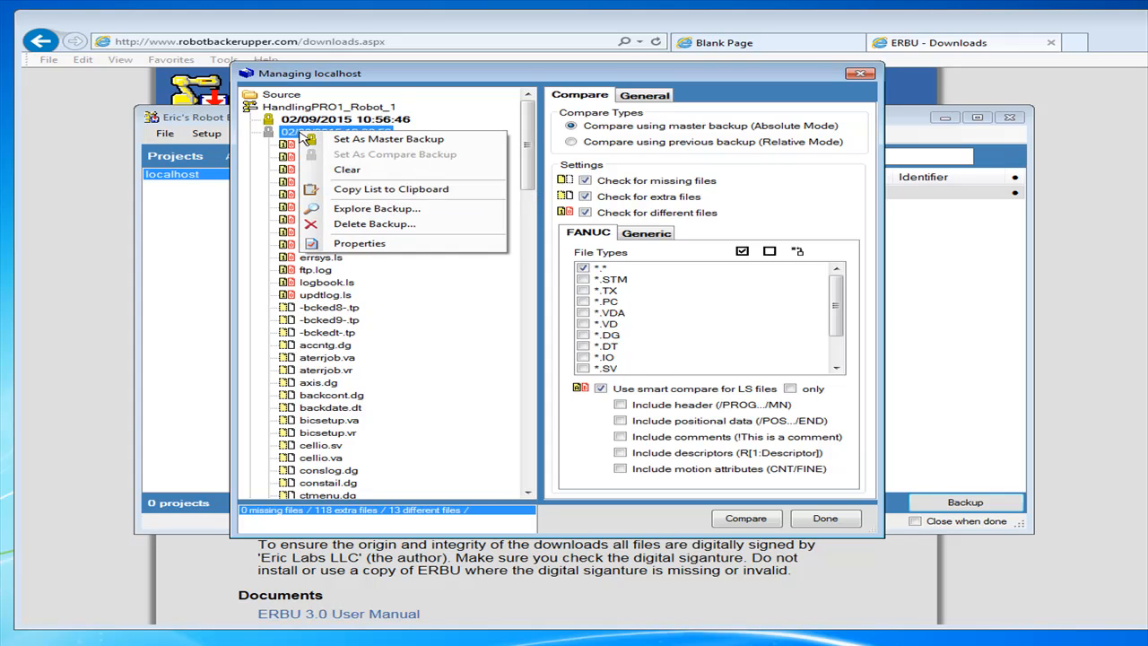
click(306, 320)
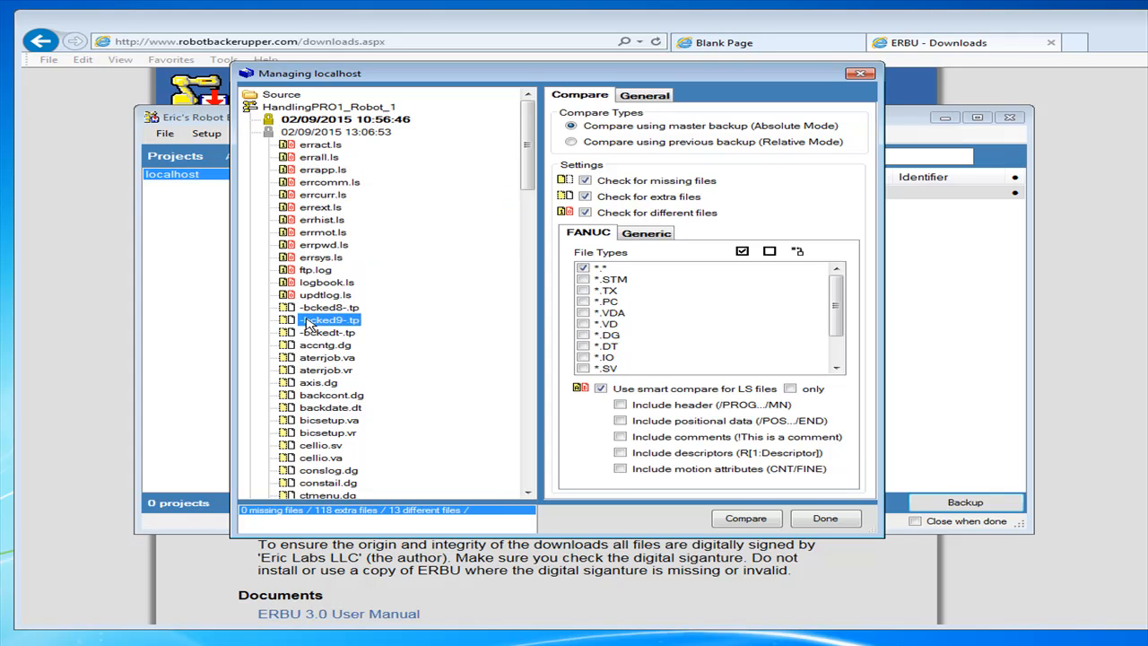
right_click(321, 158)
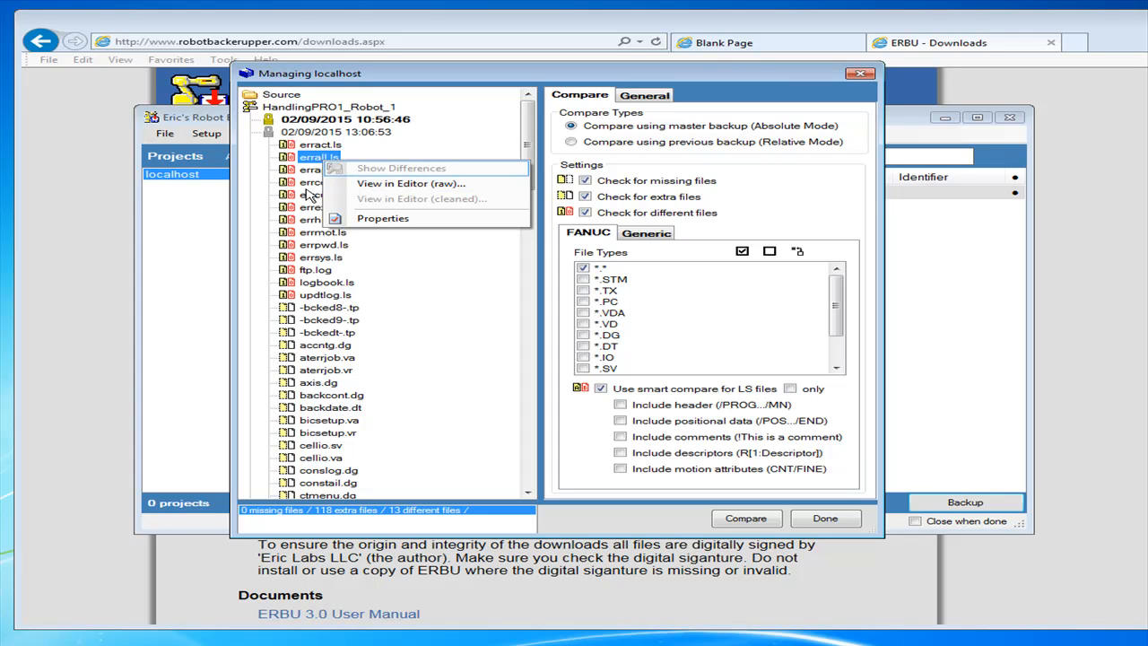
click(339, 110)
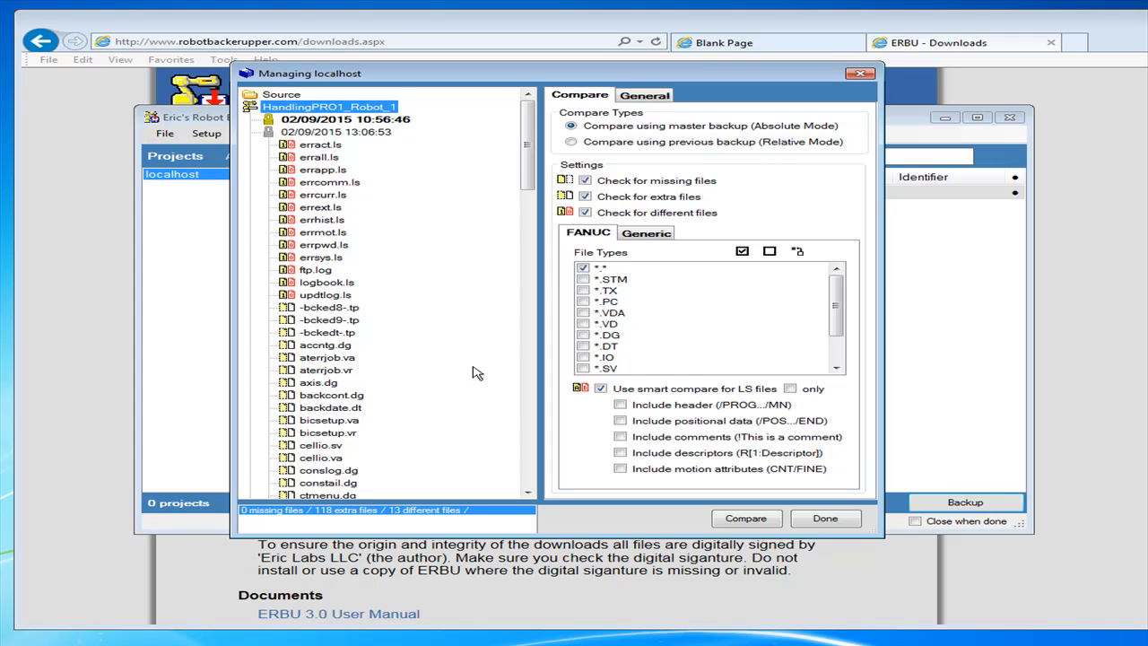
Examine the general archive, auto clear and external program options alongside the compare settings.
click(657, 97)
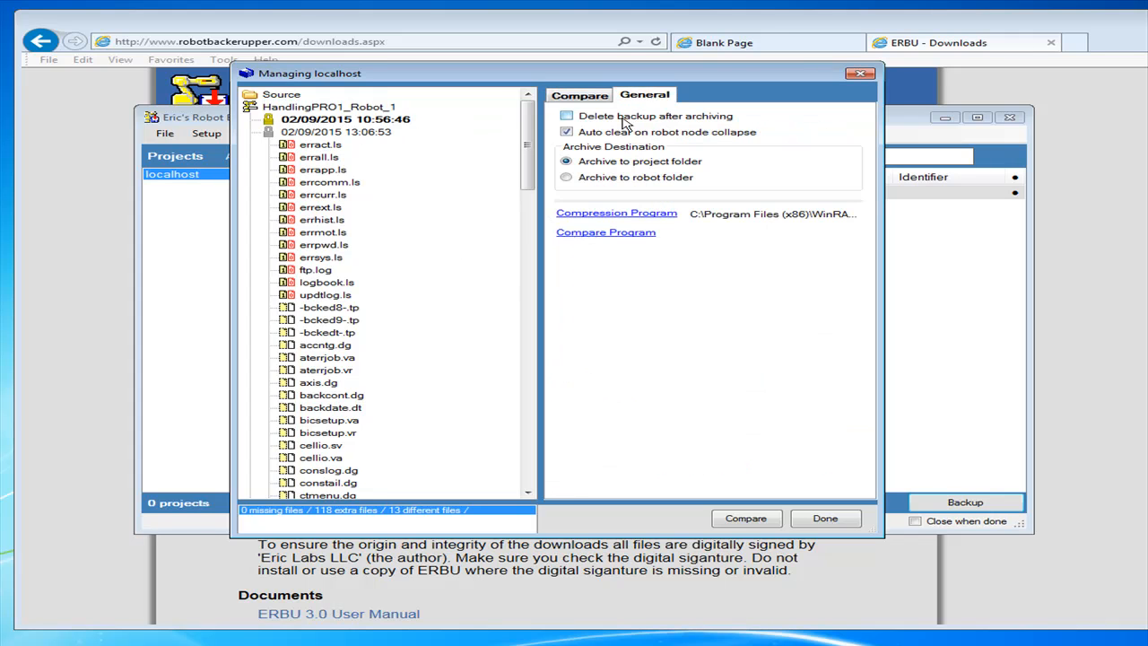
click(603, 97)
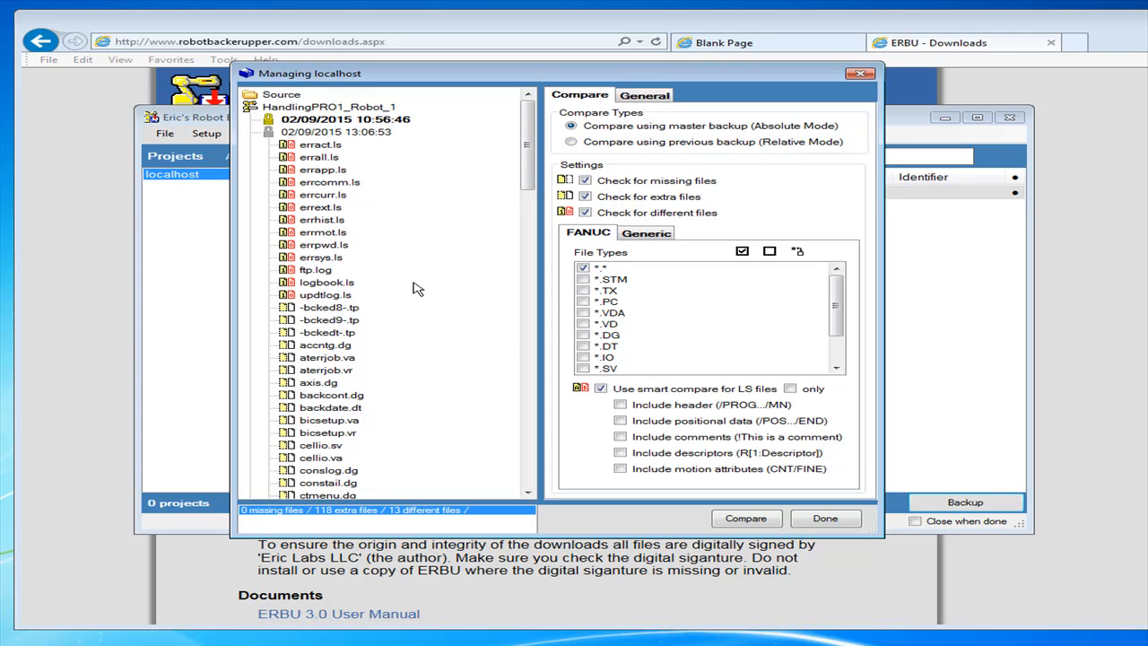
mouse_move(529, 151)
mouse_down()
mouse_move(529, 260)
mouse_move(529, 148)
mouse_up()
click(646, 98)
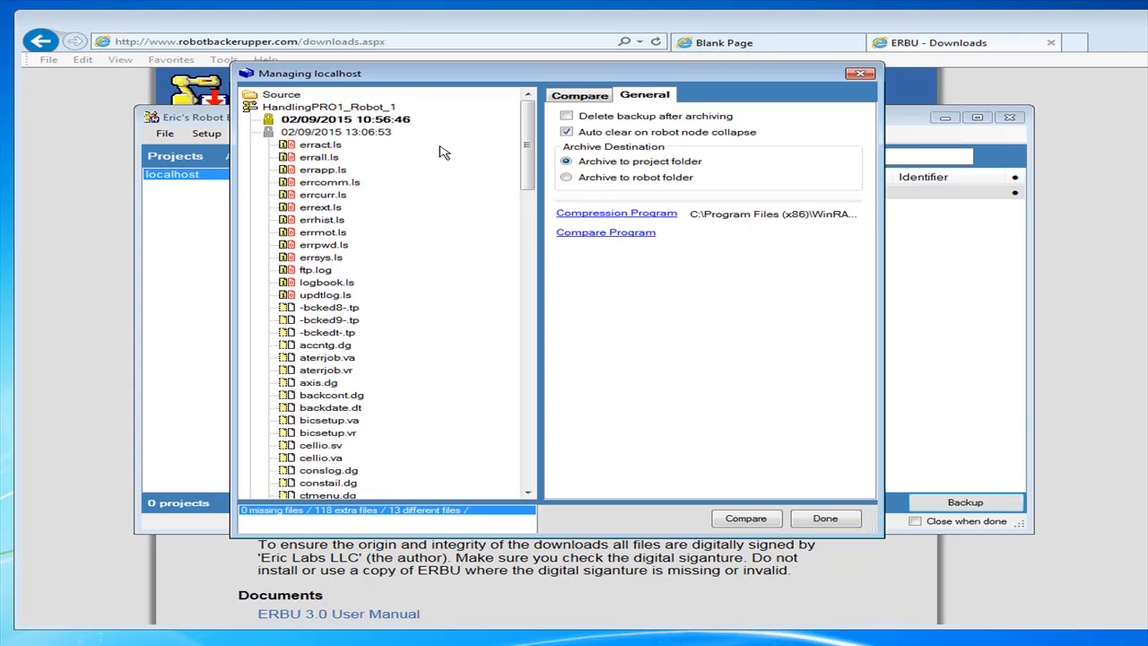
Clear the master mark from the 10:56:46 backup and the compare mark from the 13:06:53 backup.
right_click(367, 120)
click(425, 162)
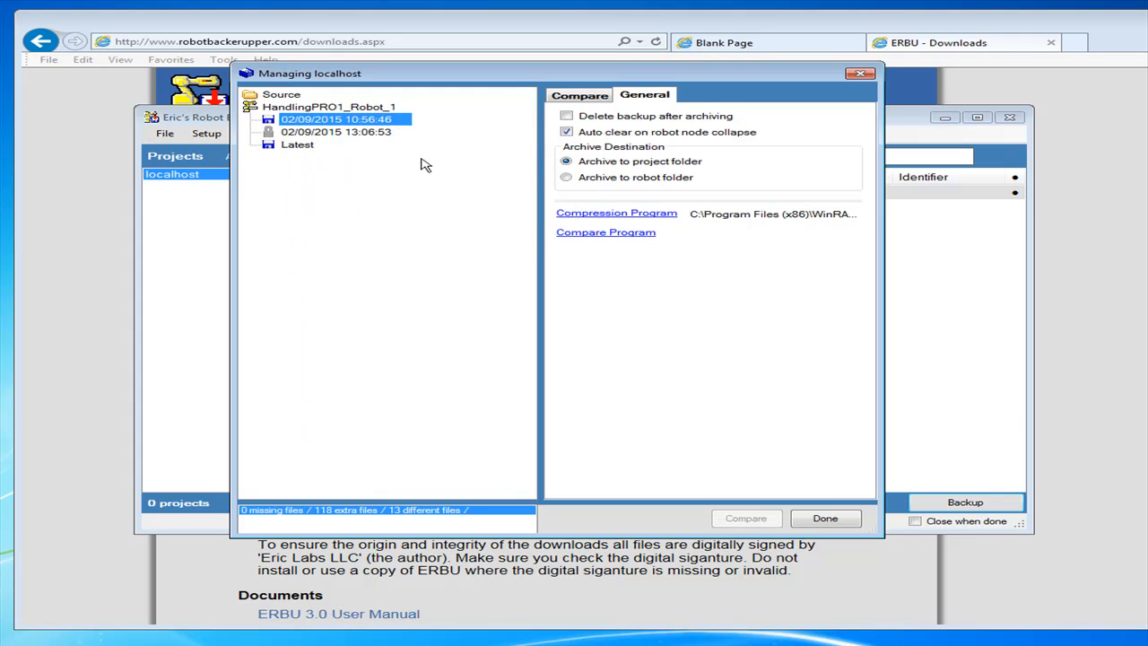
right_click(315, 133)
click(355, 165)
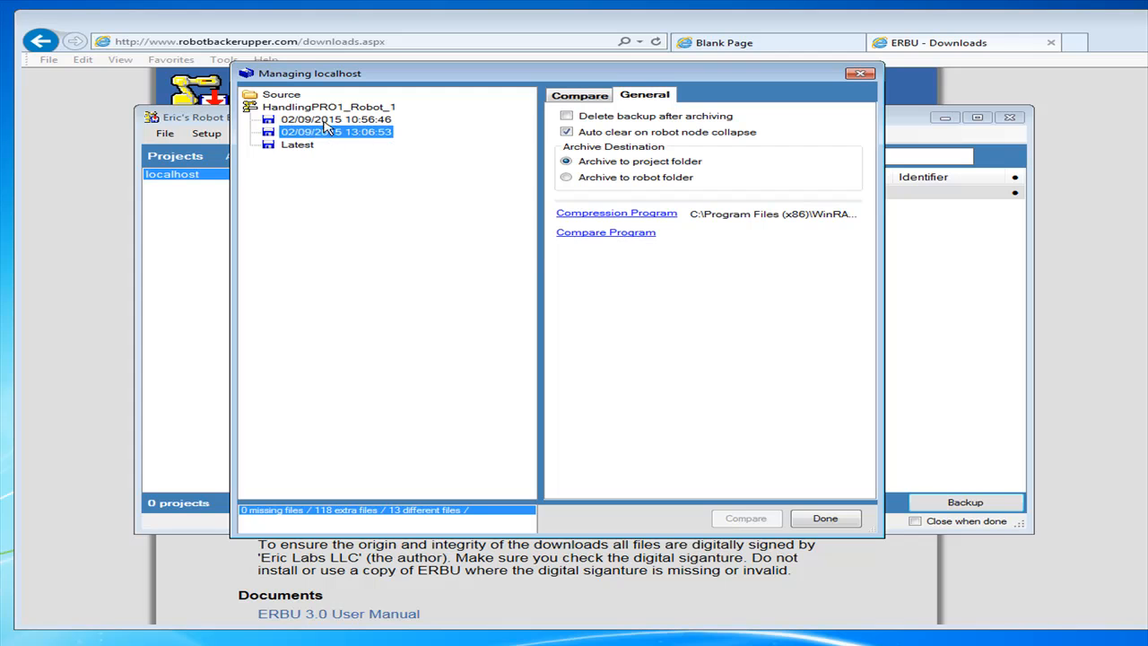
Examine the archiving action for the 10:56:46 backup, and collapse and re-expand the HandlingPRO1_Robot_1 node.
right_click(325, 120)
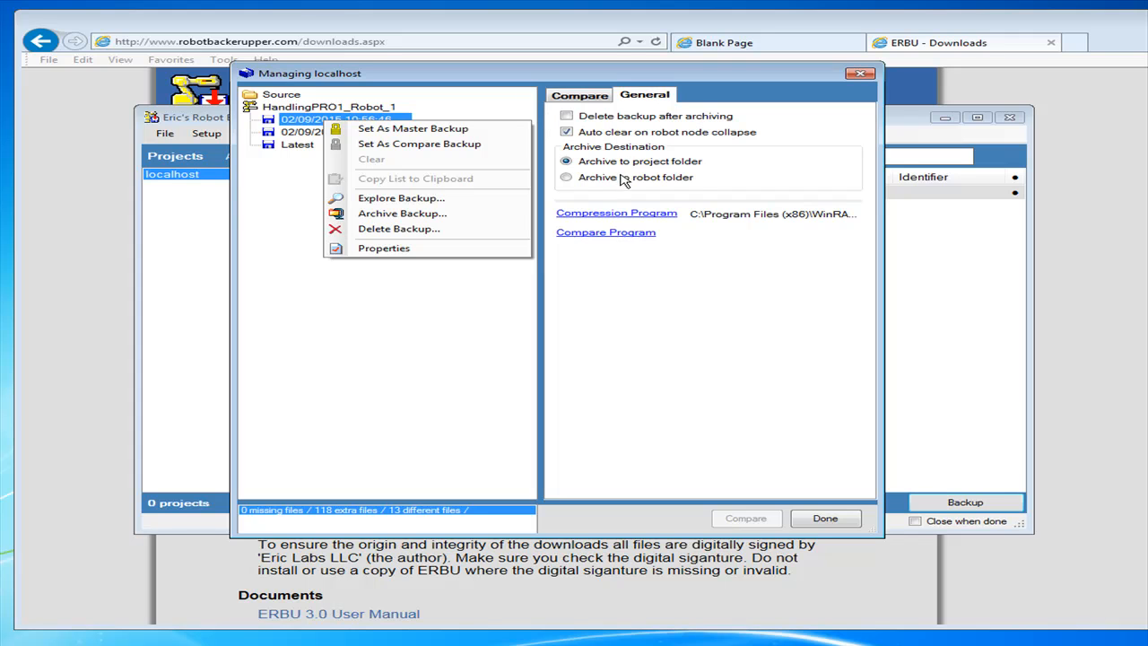
double_click(305, 108)
double_click(304, 107)
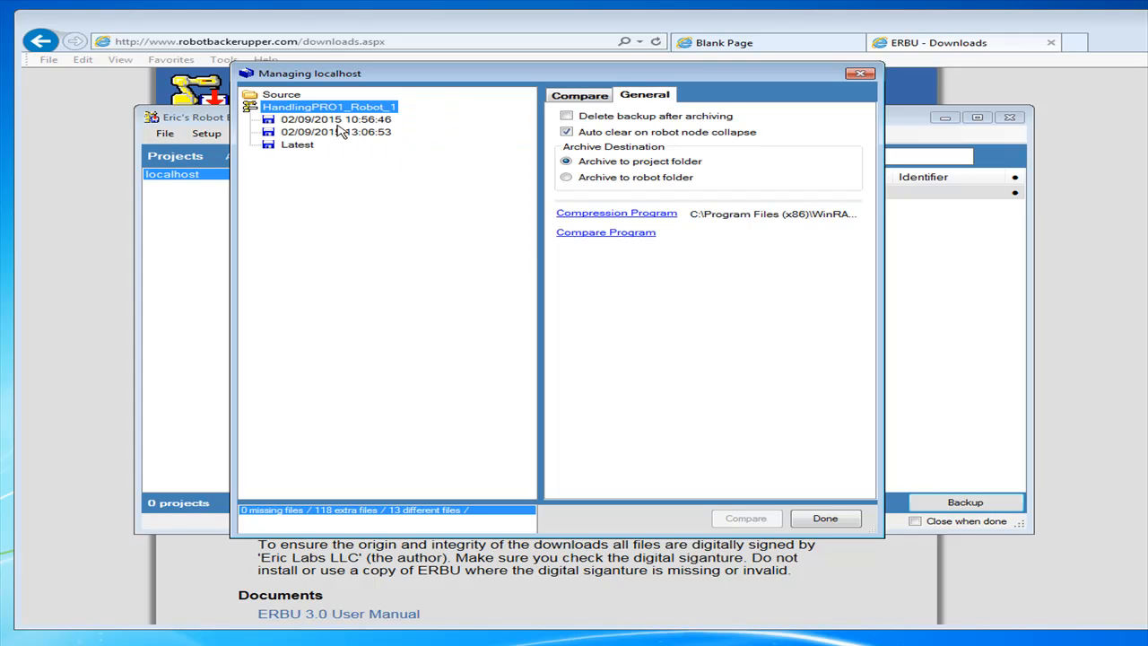
Mark the 10:56:46 backup as master and 13:06:53 as compare, and auto clear both marks by collapsing and re-expanding the robot node.
right_click(333, 120)
click(368, 128)
right_click(333, 134)
click(372, 151)
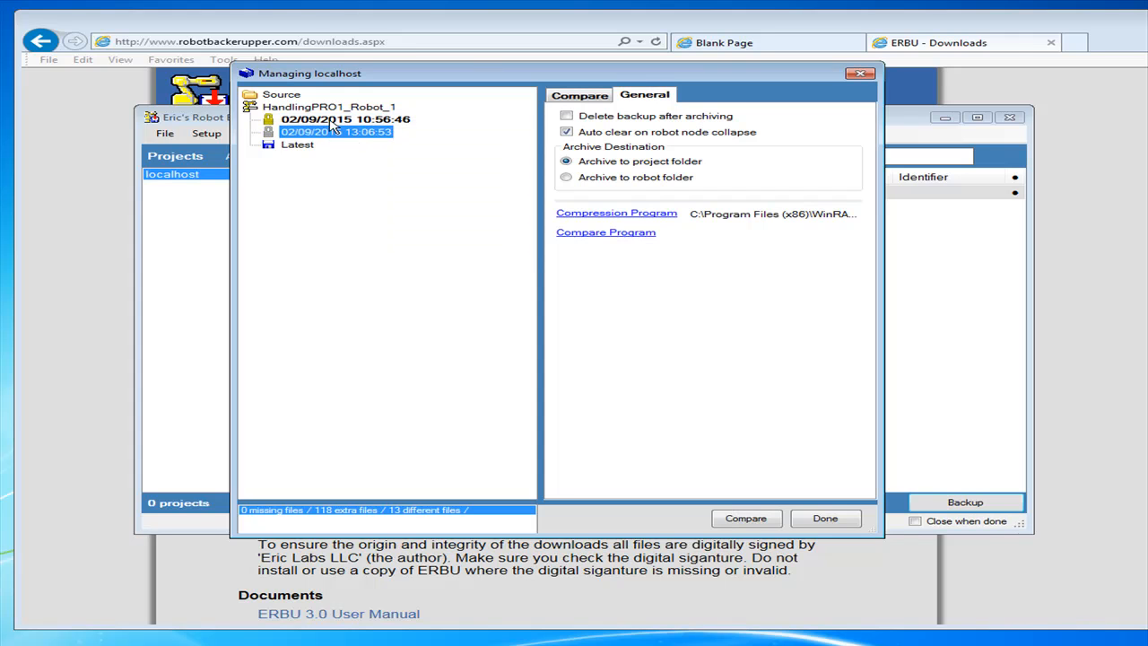
double_click(320, 107)
double_click(321, 108)
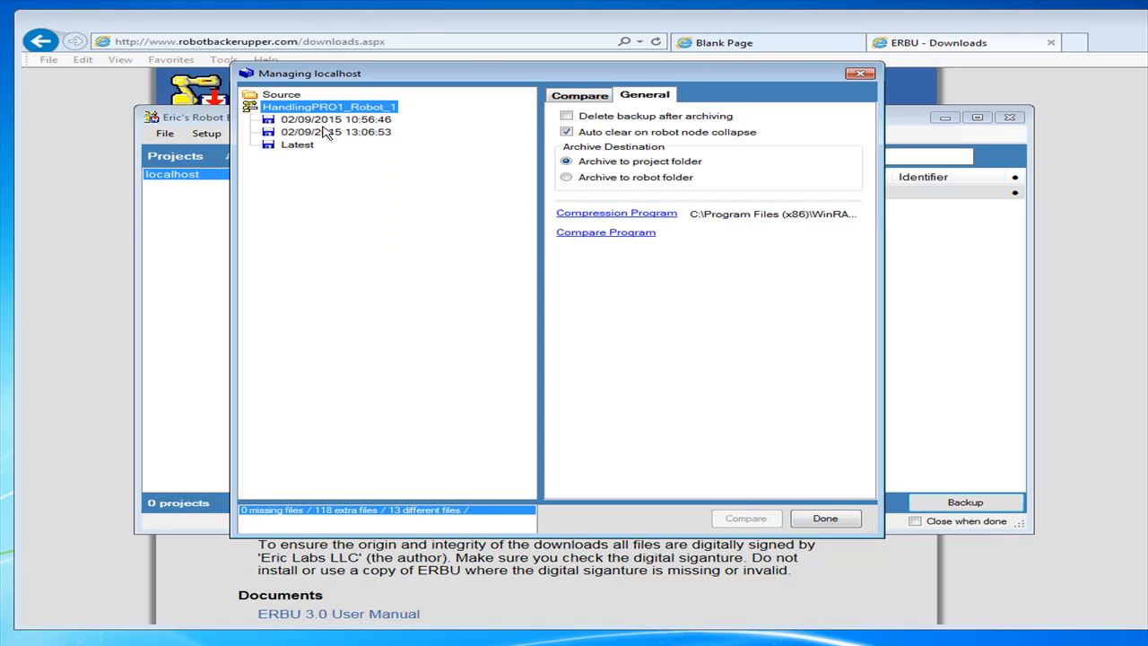
Open the properties of the 02/09/2015 13:06:53 backup and move them clear of the backup list.
right_click(348, 121)
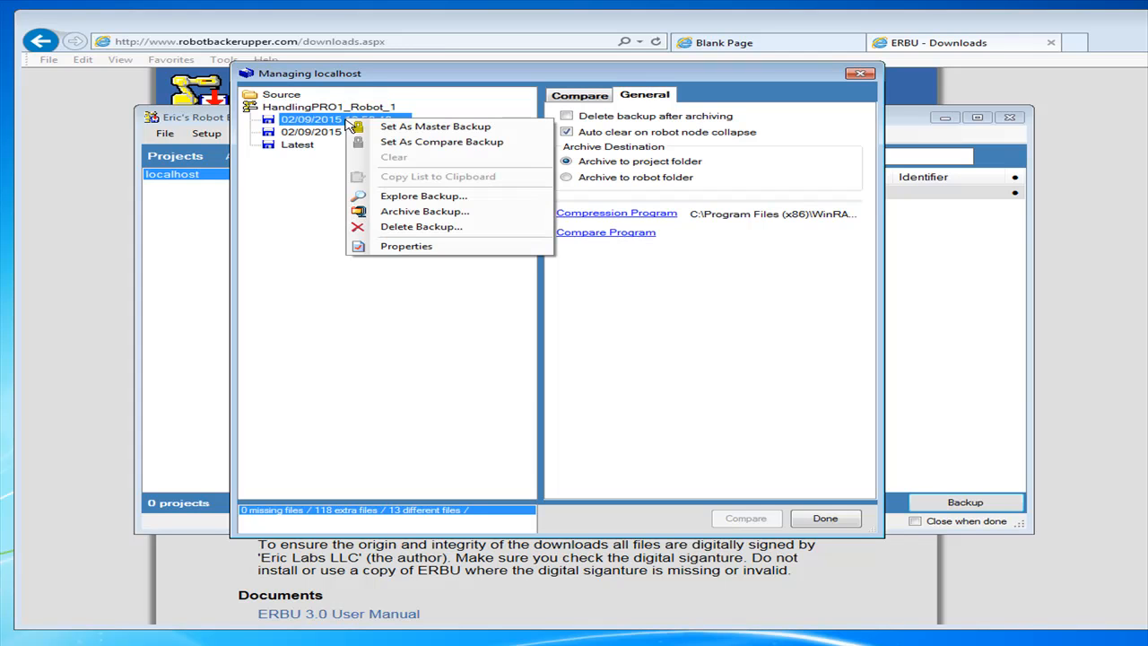
right_click(311, 134)
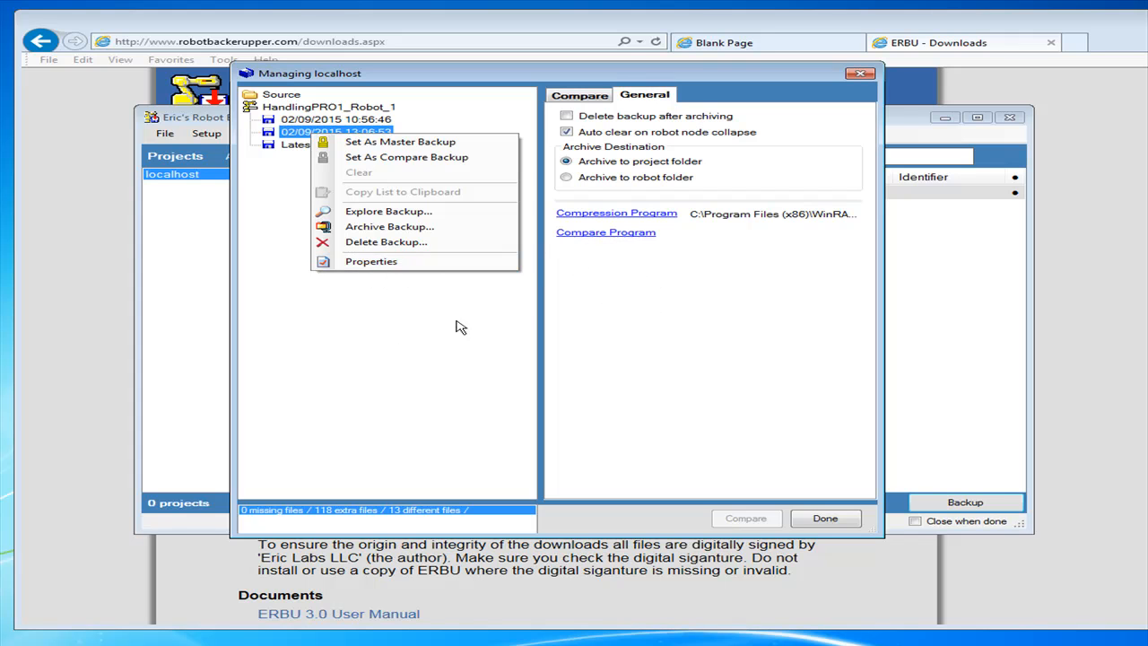
click(373, 263)
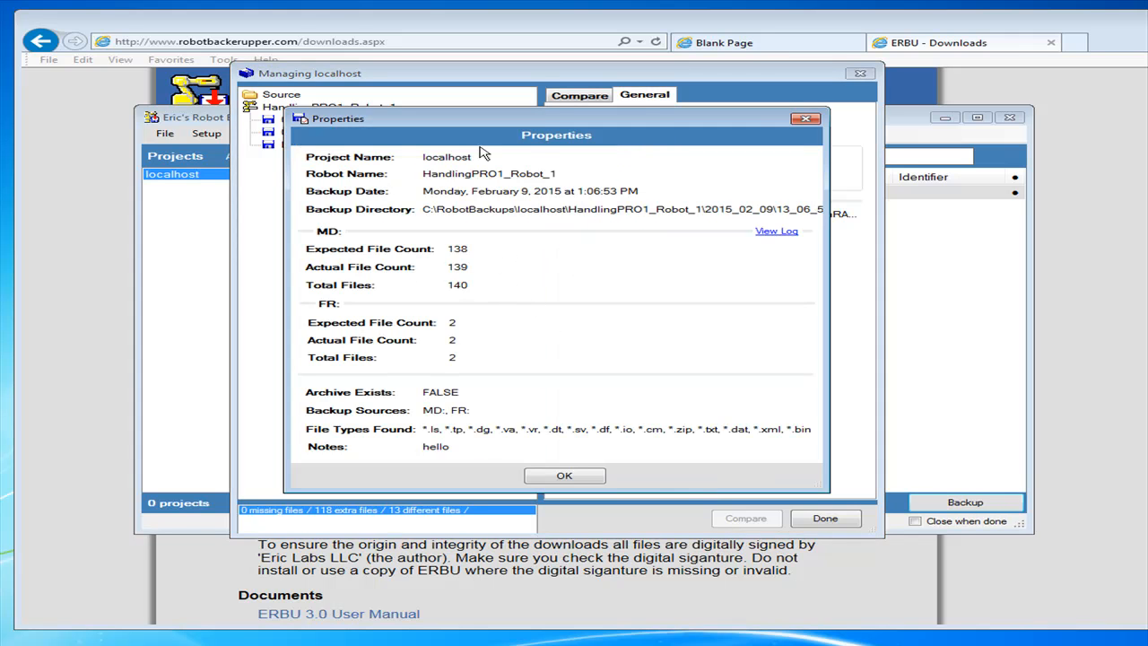
drag(524, 122, 681, 120)
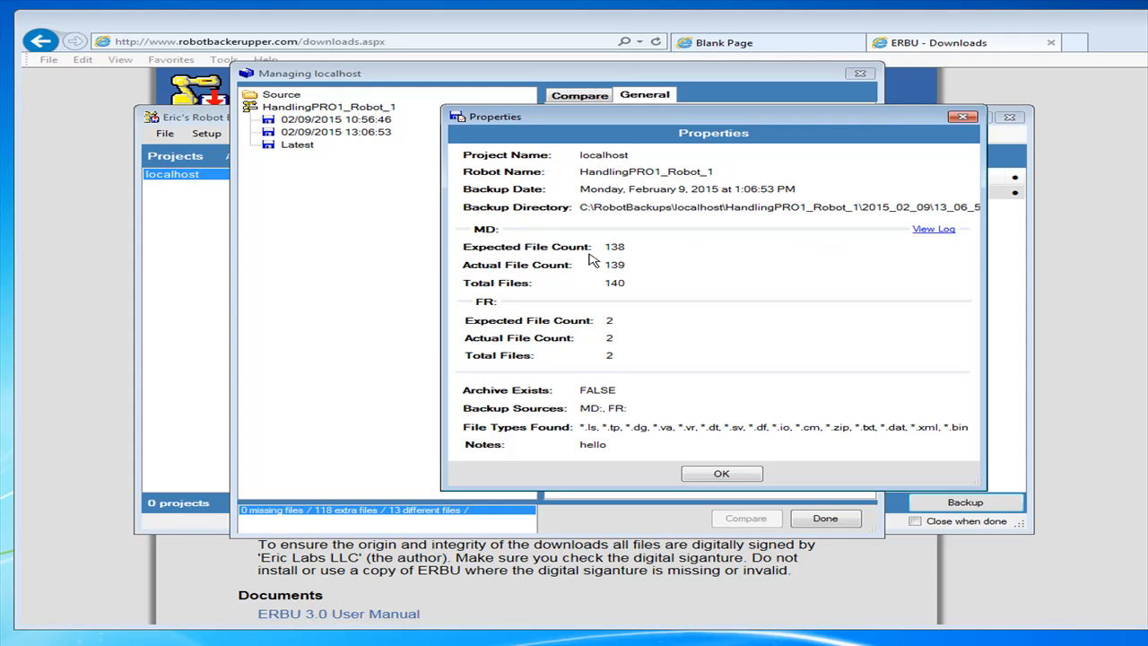
Read through the backup's MD: log, and close the log, the properties and the localhost backup management.
click(926, 231)
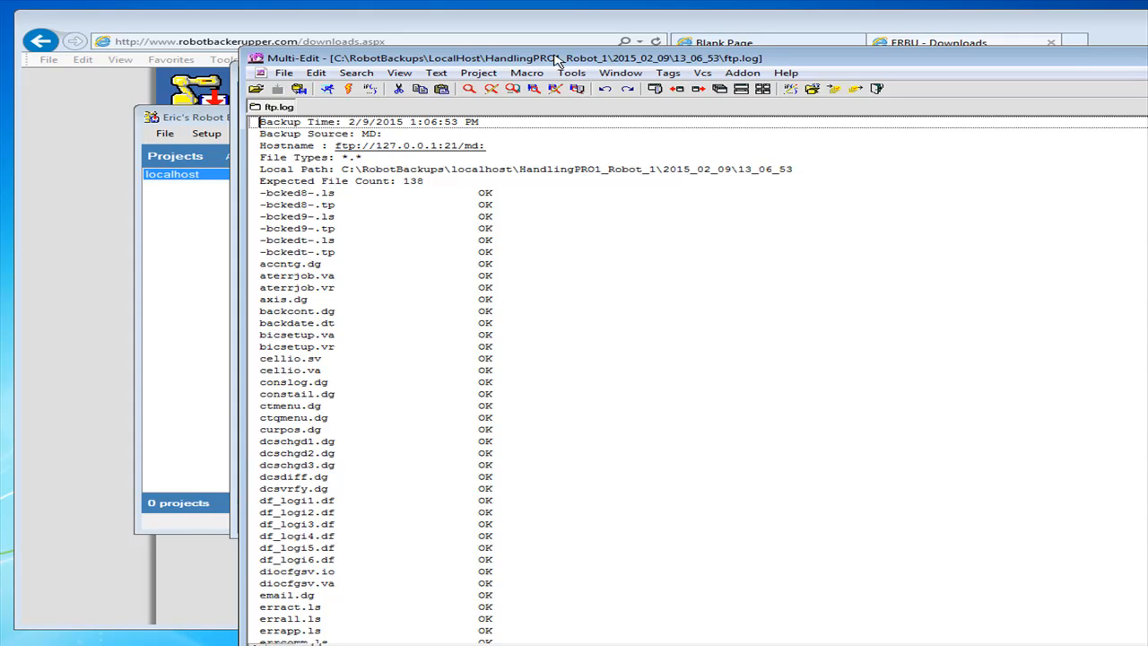
click(552, 419)
scroll(550, 395, down, 20)
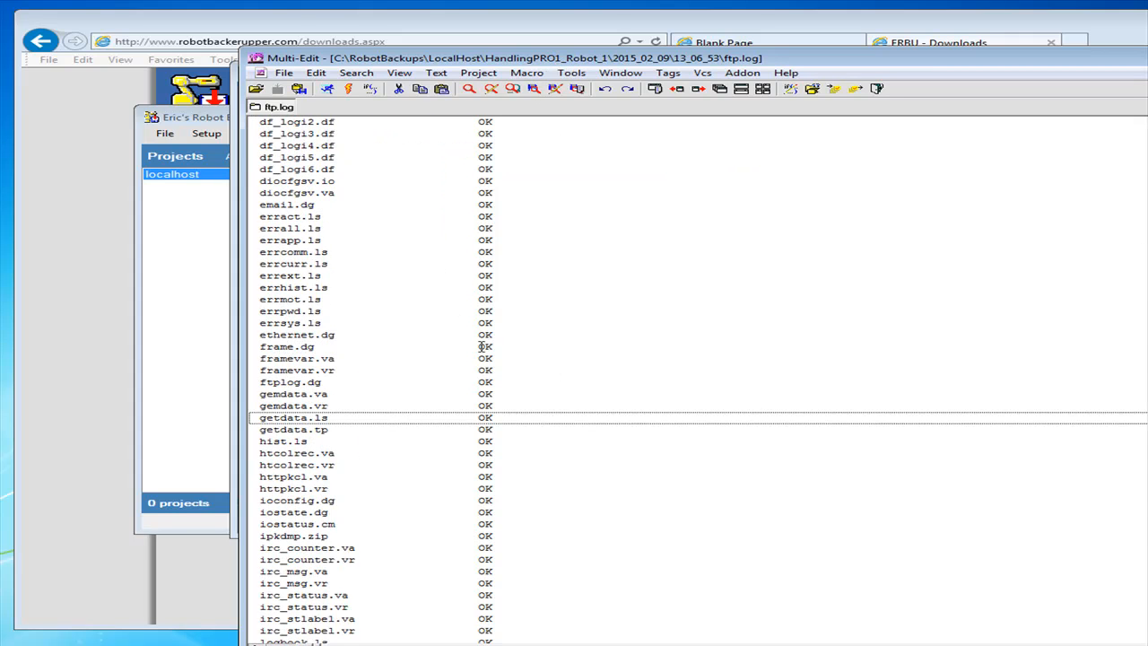
scroll(510, 408, down, 2)
drag(1022, 63, 775, 51)
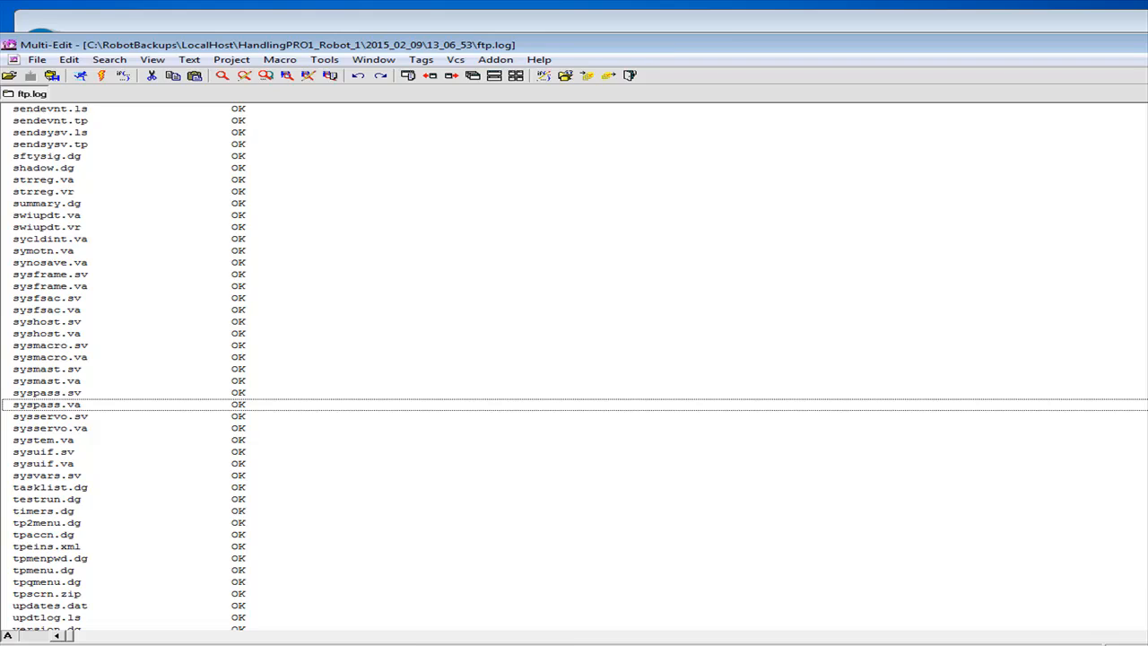
click(1145, 44)
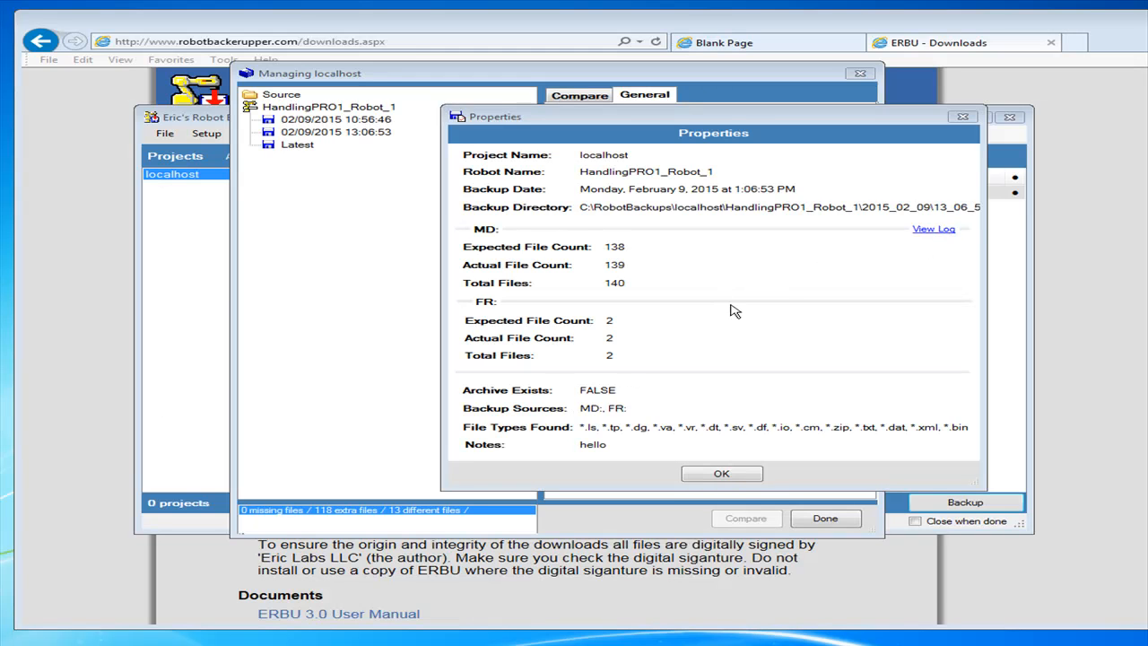
click(717, 474)
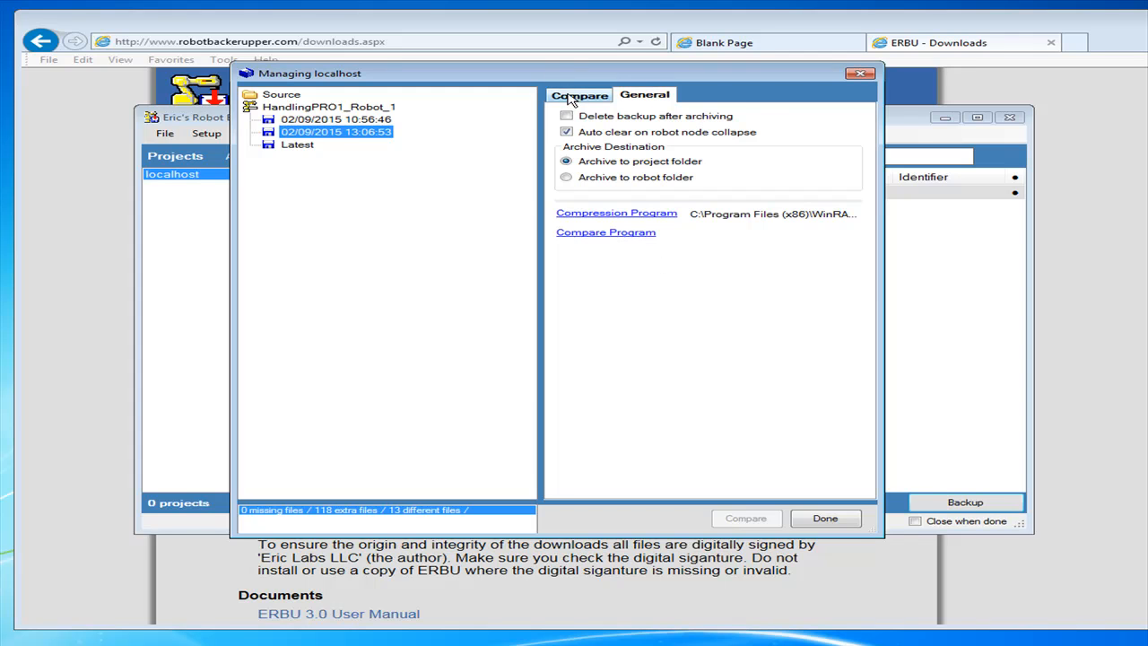
click(858, 76)
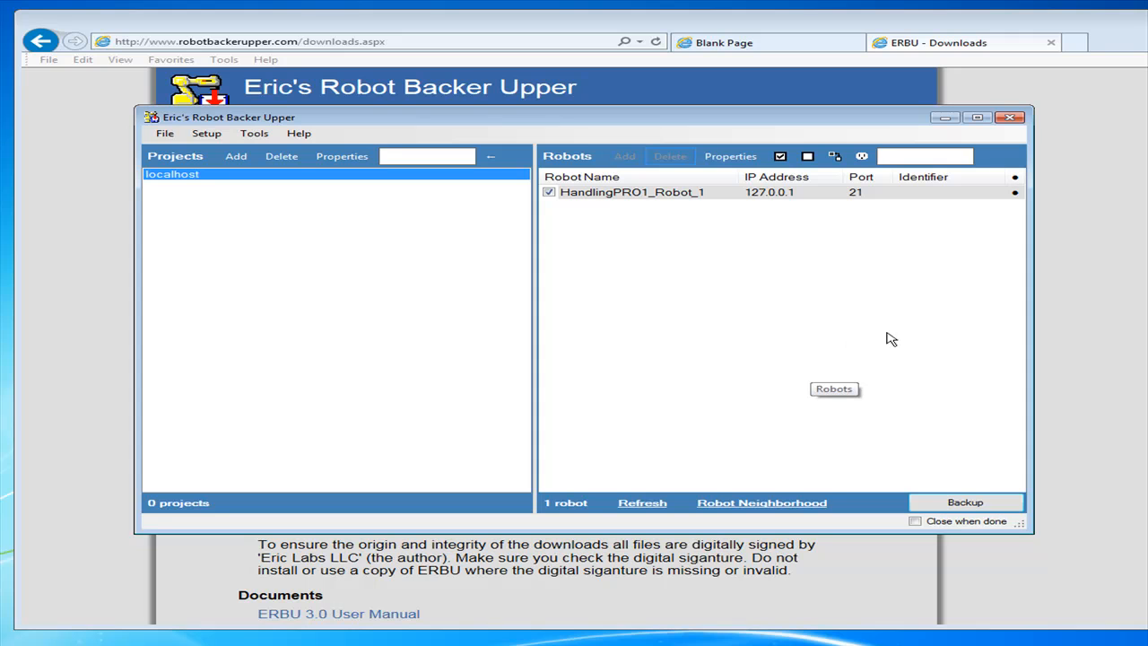